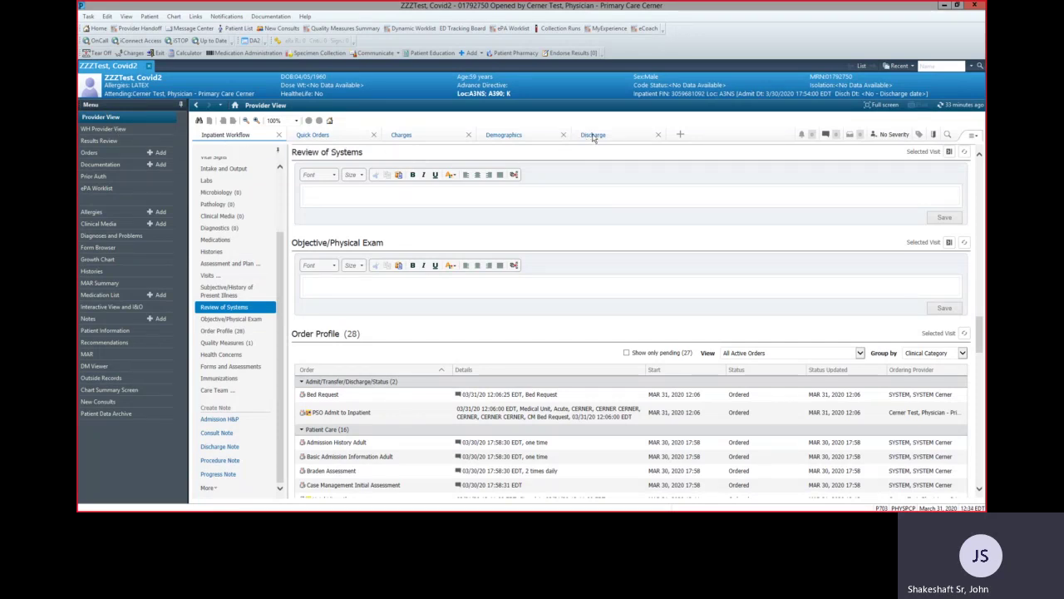
# Reload the Discharge view in the provider workspace and place it first, ahead of Inpatient Workflow.
pyautogui.click(657, 135)
pyautogui.click(586, 137)
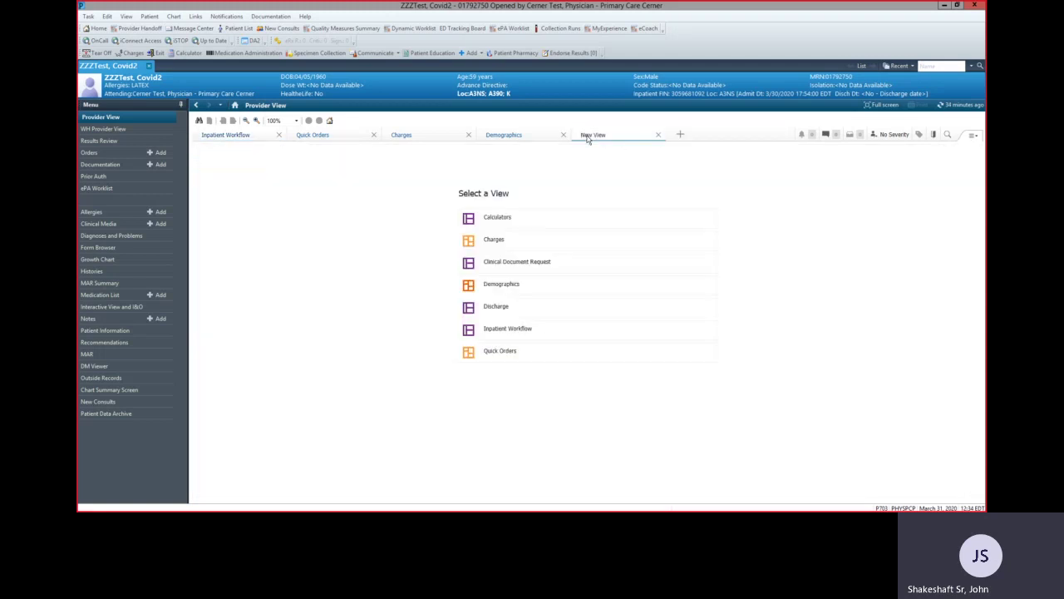
pyautogui.click(490, 307)
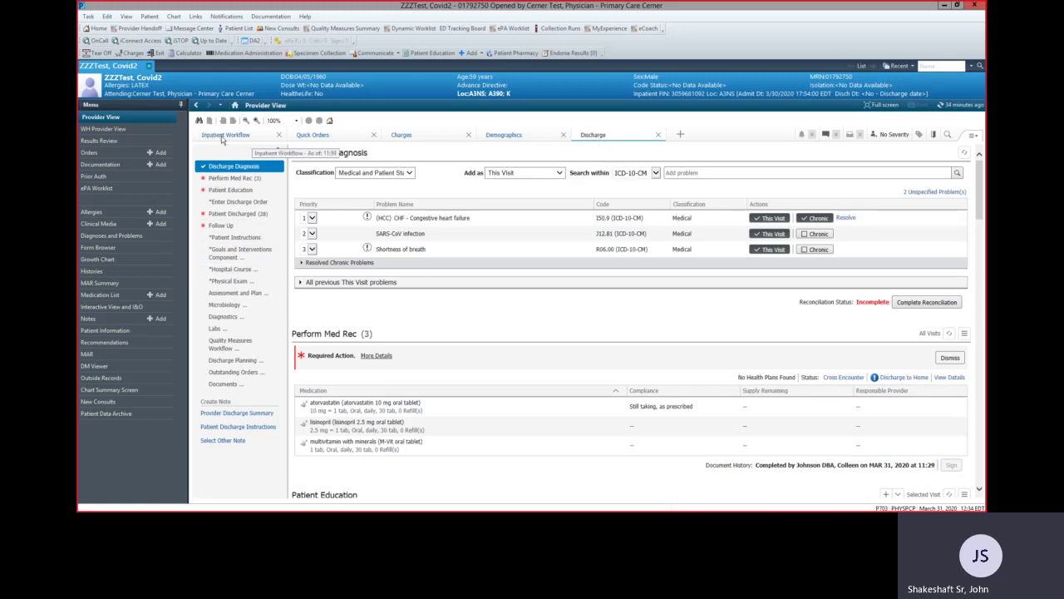
pyautogui.moveTo(594, 135); pyautogui.dragTo(214, 138)
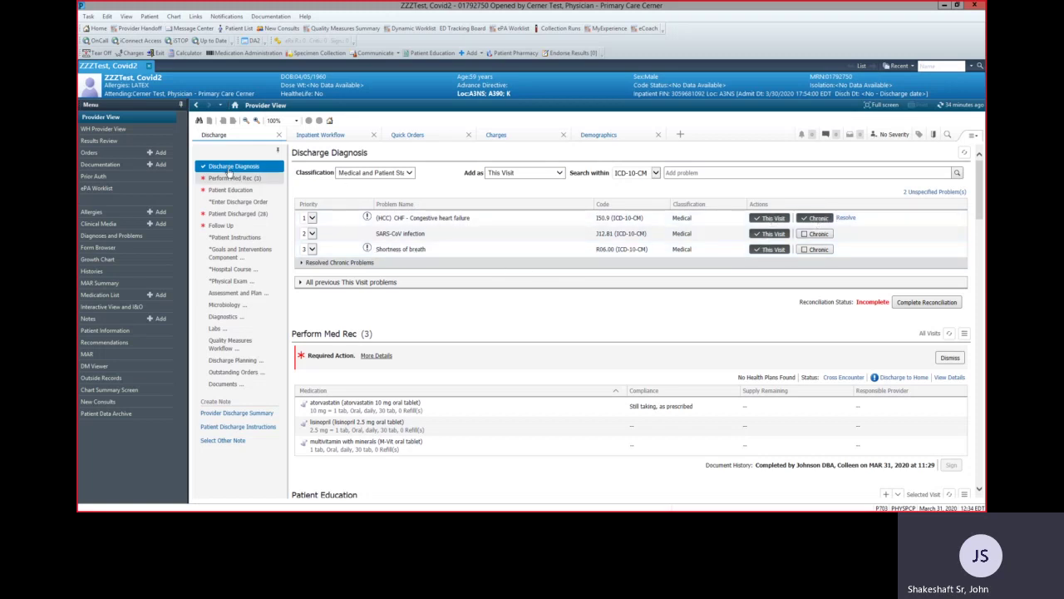
# Open the Discharge to Home order reconciliation from Perform Med Rec and maximize it.
pyautogui.click(220, 179)
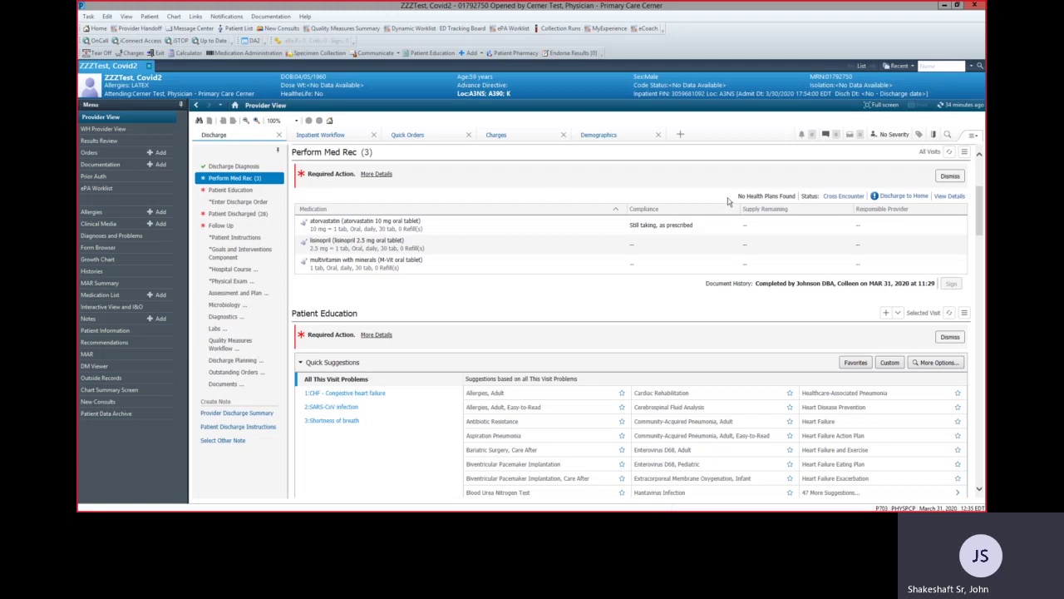
pyautogui.click(897, 197)
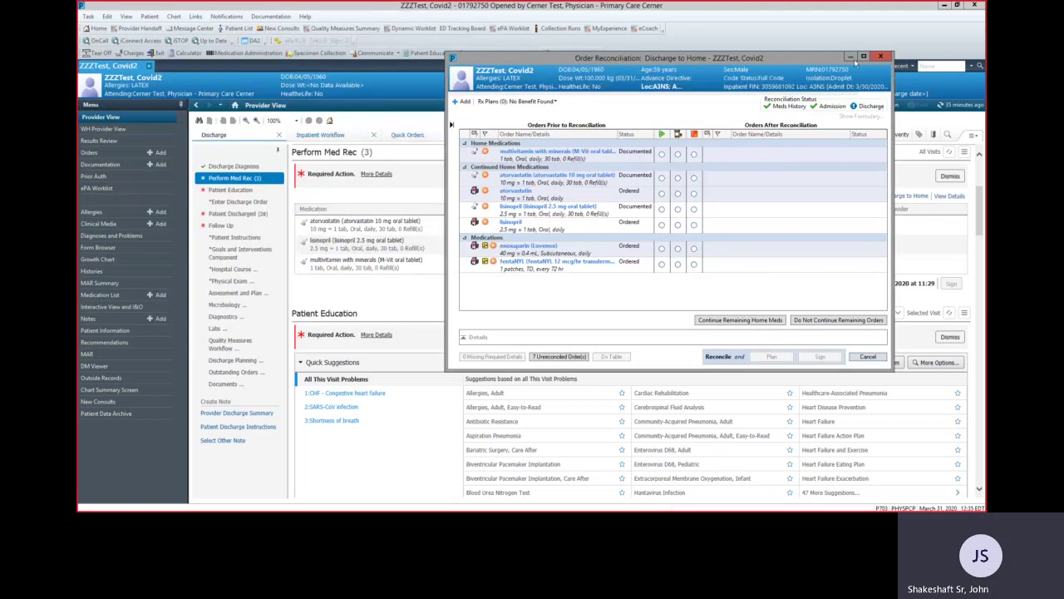
pyautogui.click(864, 56)
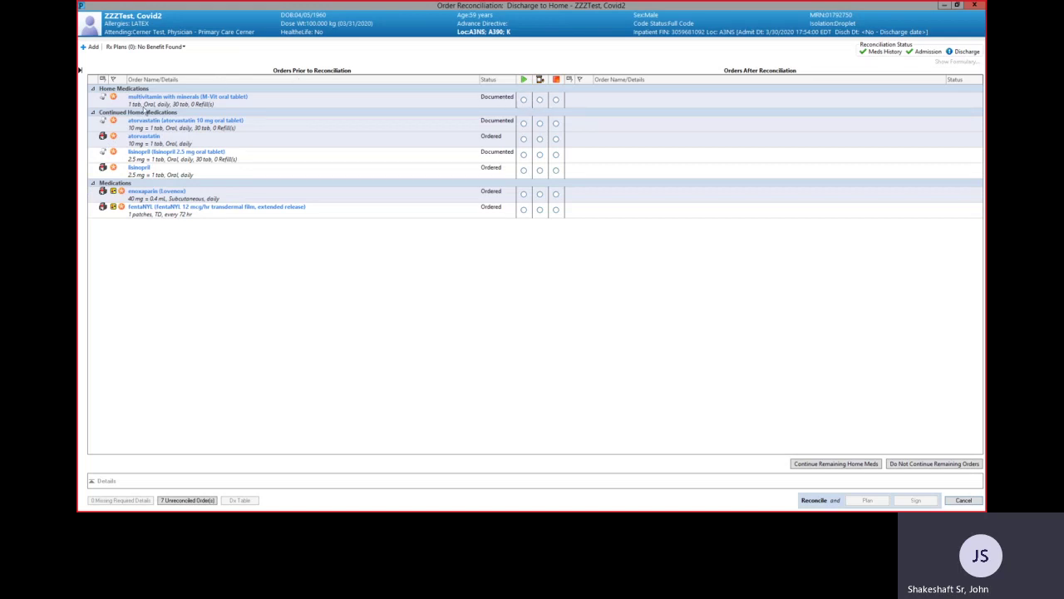
# Mark the multivitamin and both atorvastatin entries to continue after discharge, and both lisinopril entries to stop.
pyautogui.click(523, 101)
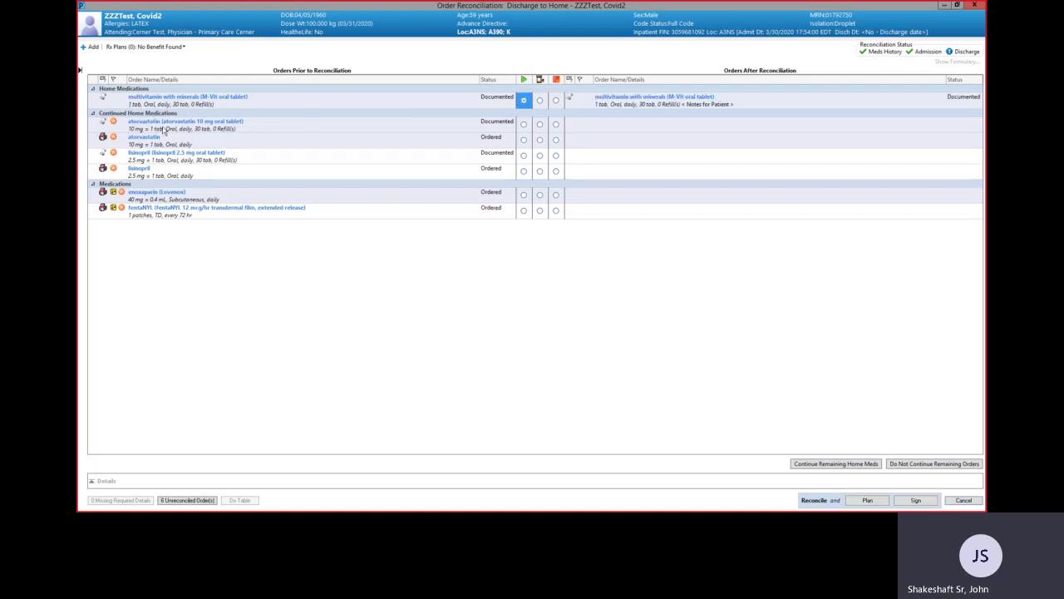
pyautogui.click(524, 126)
pyautogui.click(524, 141)
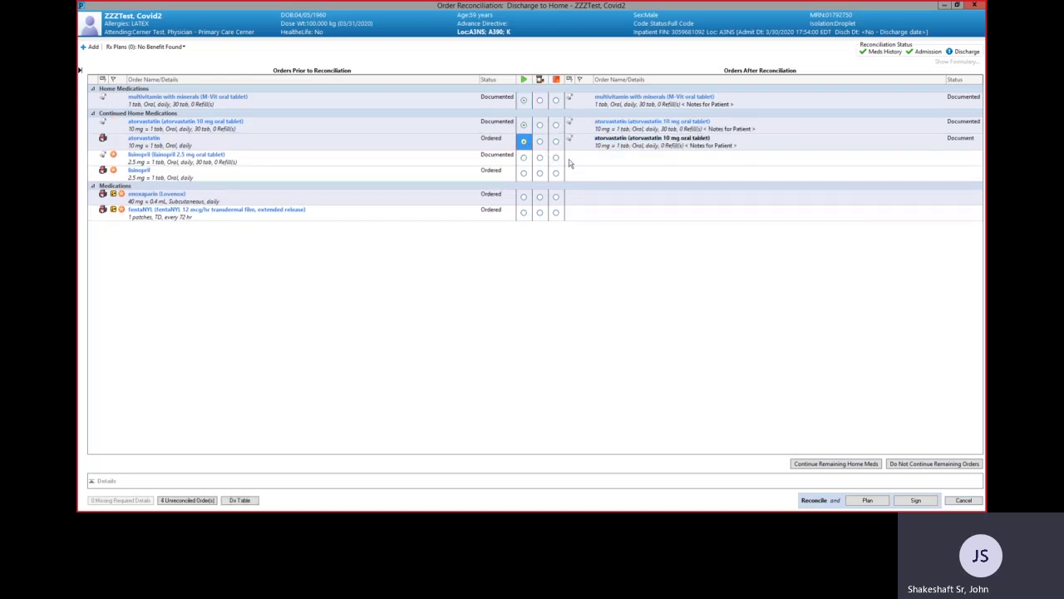
pyautogui.click(557, 158)
pyautogui.click(555, 173)
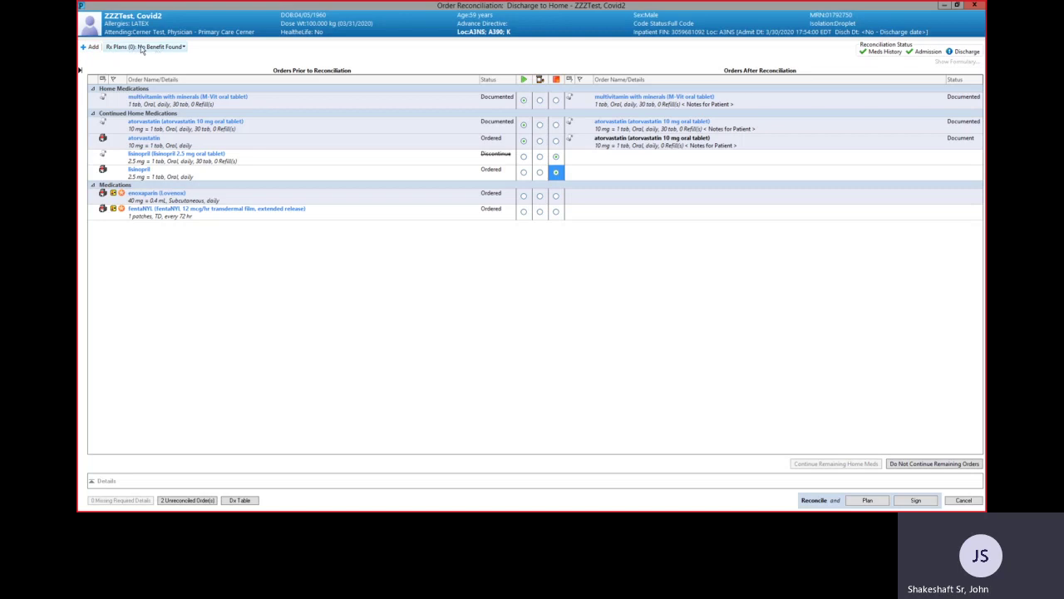
# Add a prescription for ramipril 5 mg oral capsule, 1 cap, Oral, daily, # 30 cap, and sign the reconciliation.
pyautogui.click(87, 48)
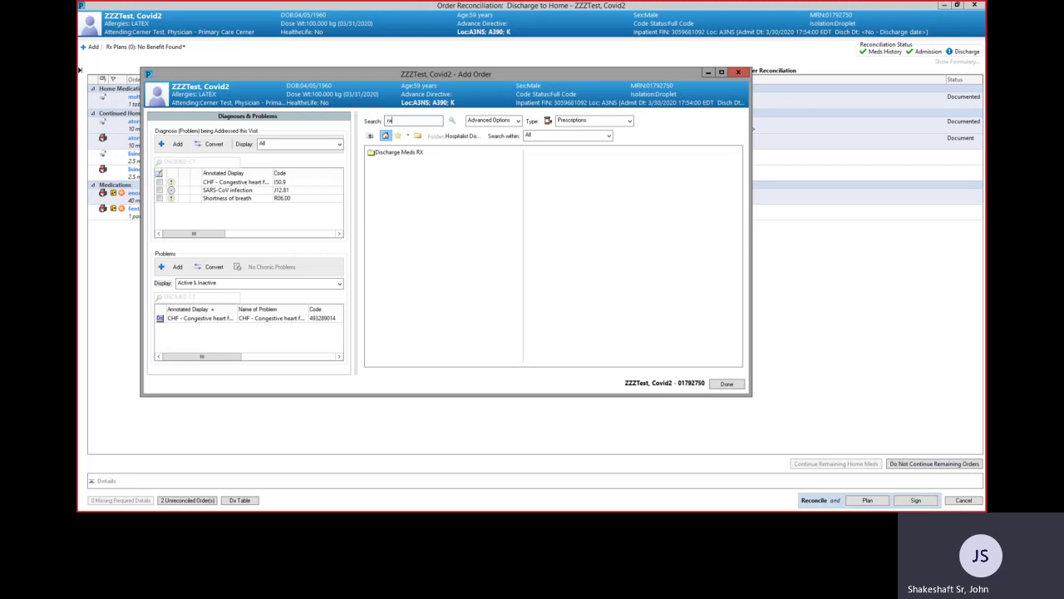
pyautogui.write('i')
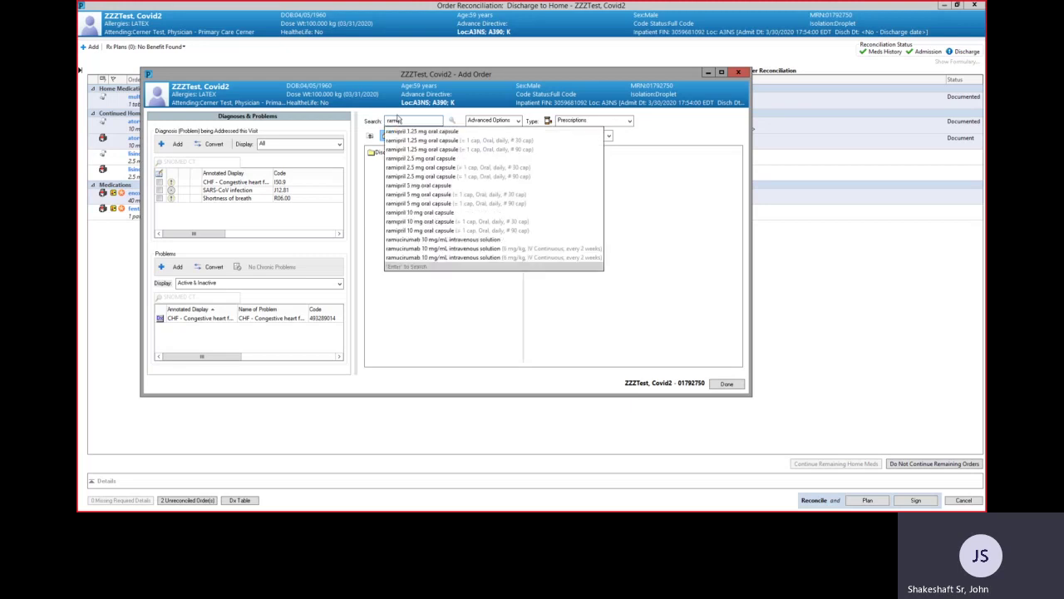
pyautogui.write('p')
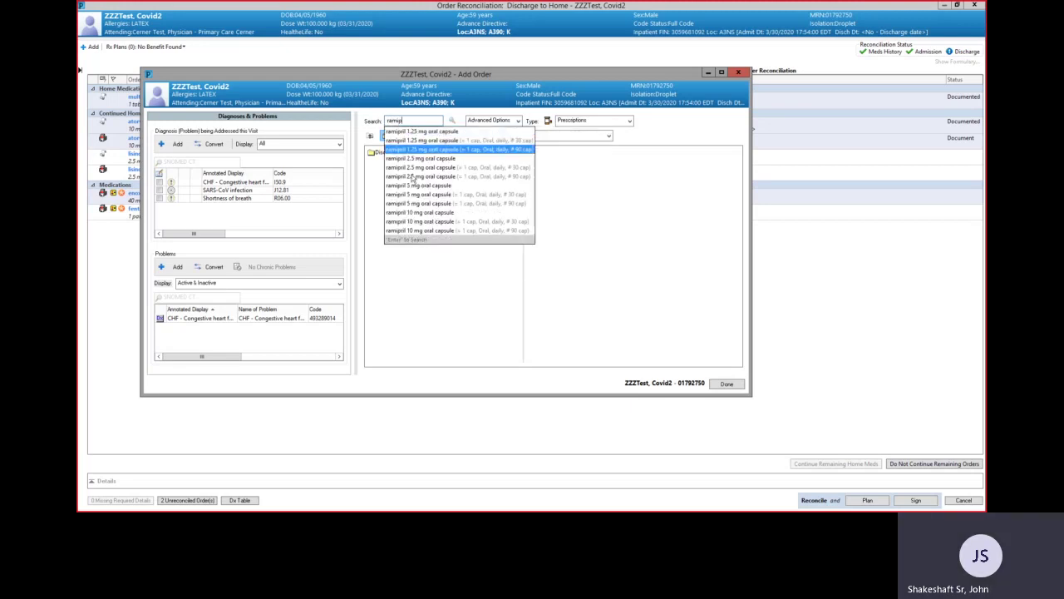
pyautogui.click(410, 195)
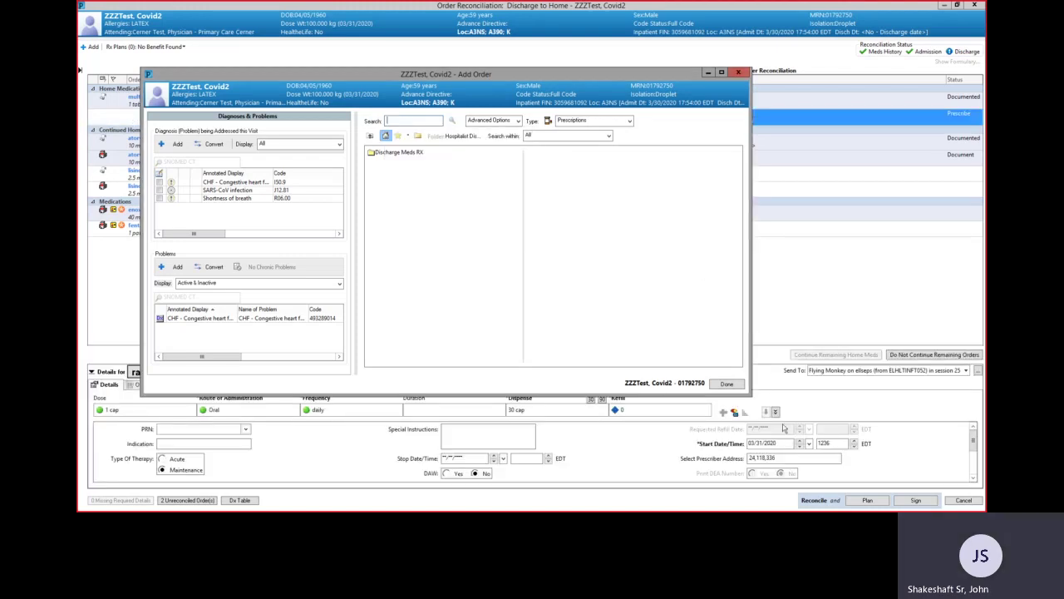
pyautogui.click(725, 384)
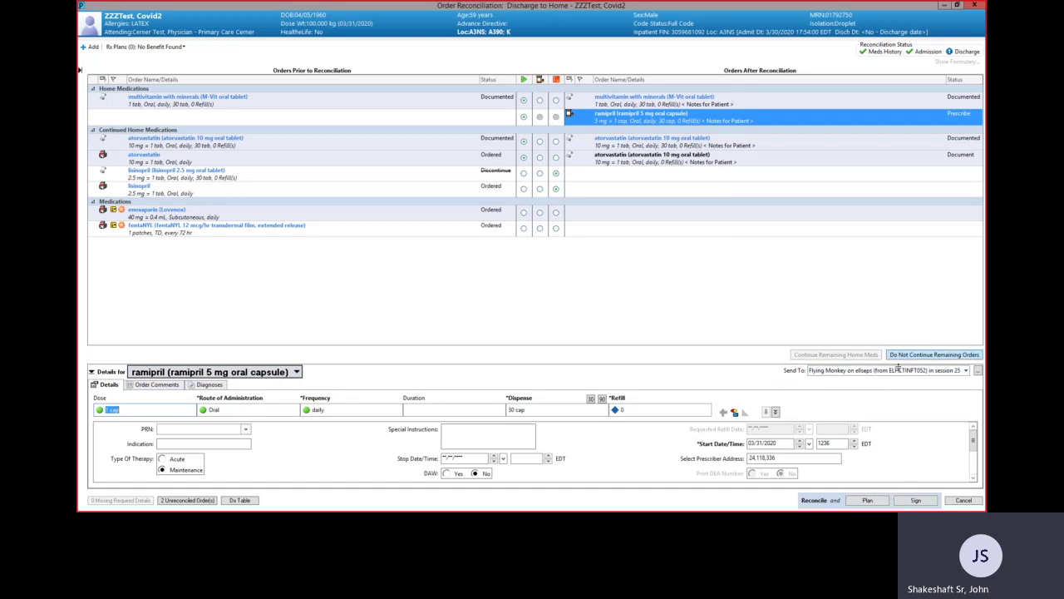
pyautogui.click(911, 500)
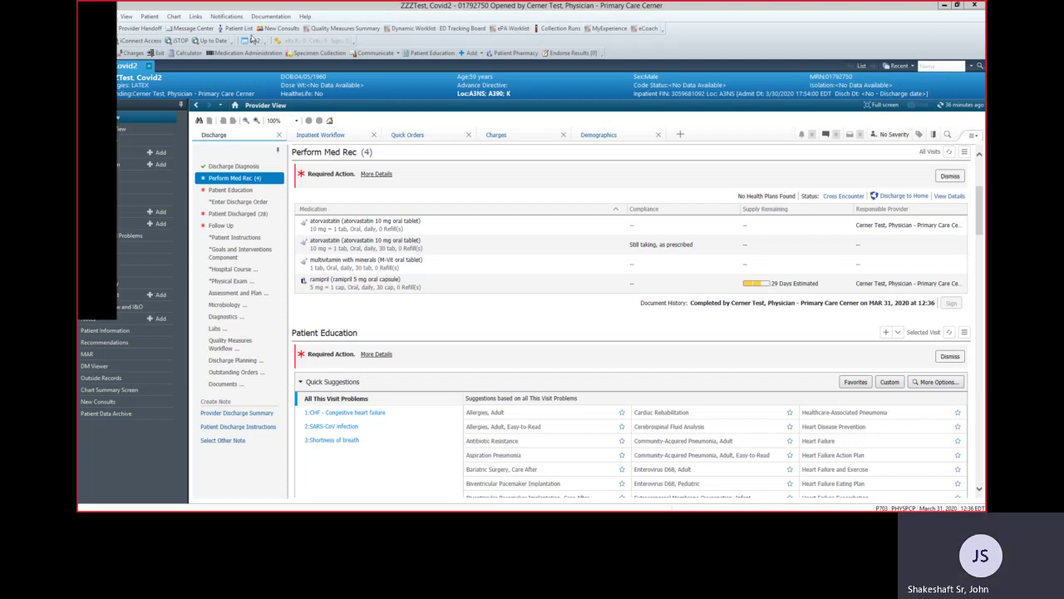
# Mark the fentanyl film and enoxaparin orders as not continued and sign the discharge reconciliation.
pyautogui.moveTo(130, 11); pyautogui.dragTo(539, 74)
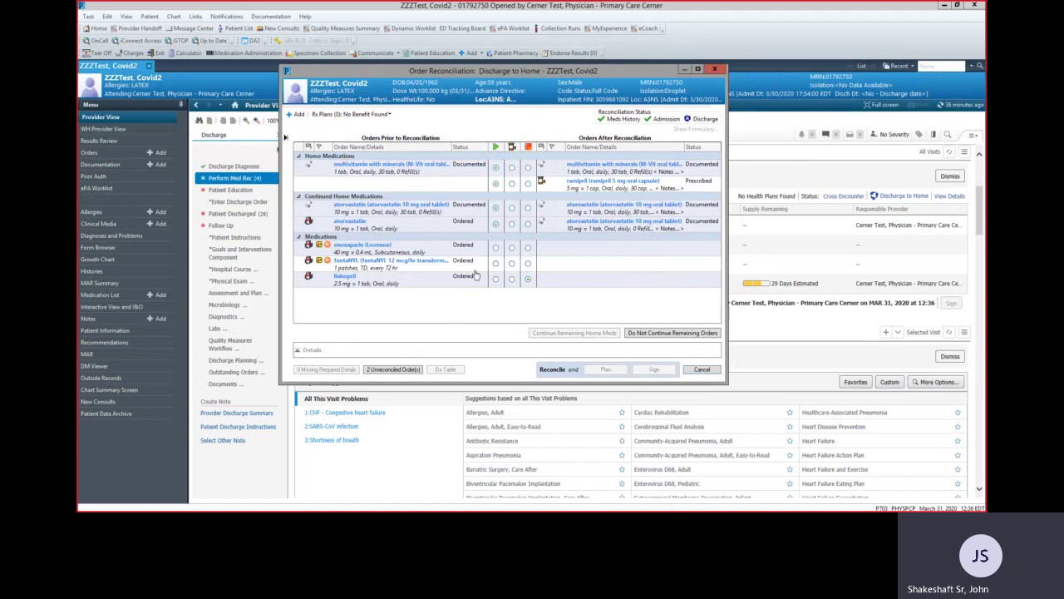
pyautogui.click(527, 264)
pyautogui.click(527, 248)
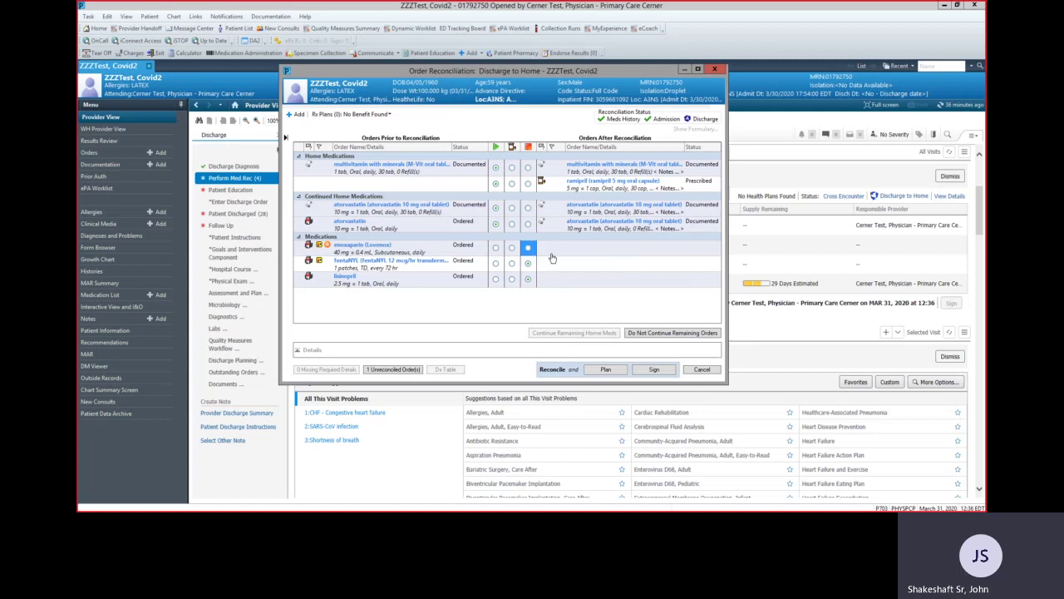
pyautogui.click(653, 369)
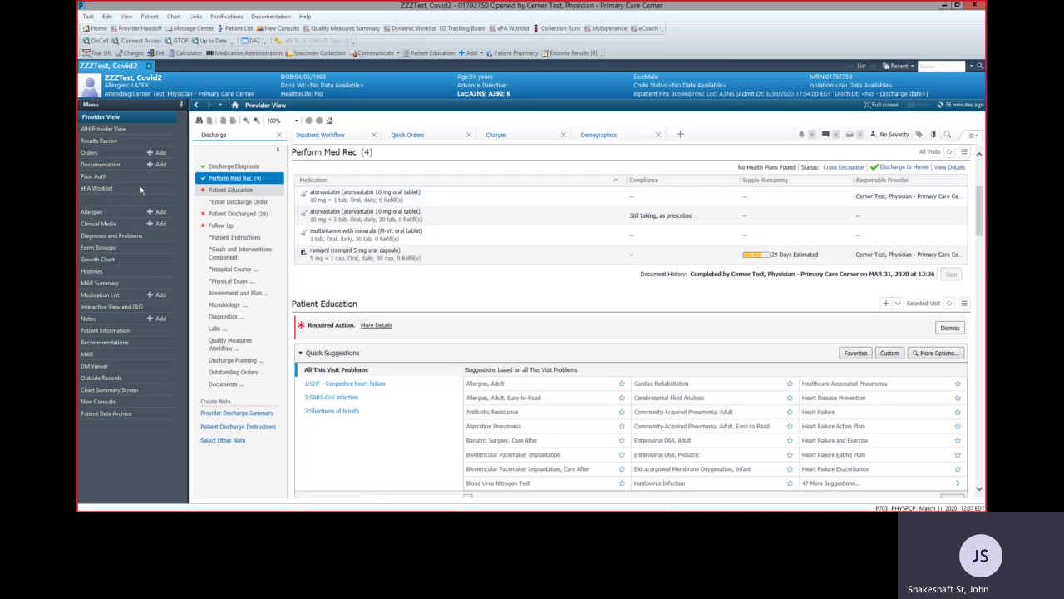
# Add the Living With Heart Failure handout to Patient Education from the congestive heart failure suggestions.
pyautogui.click(218, 191)
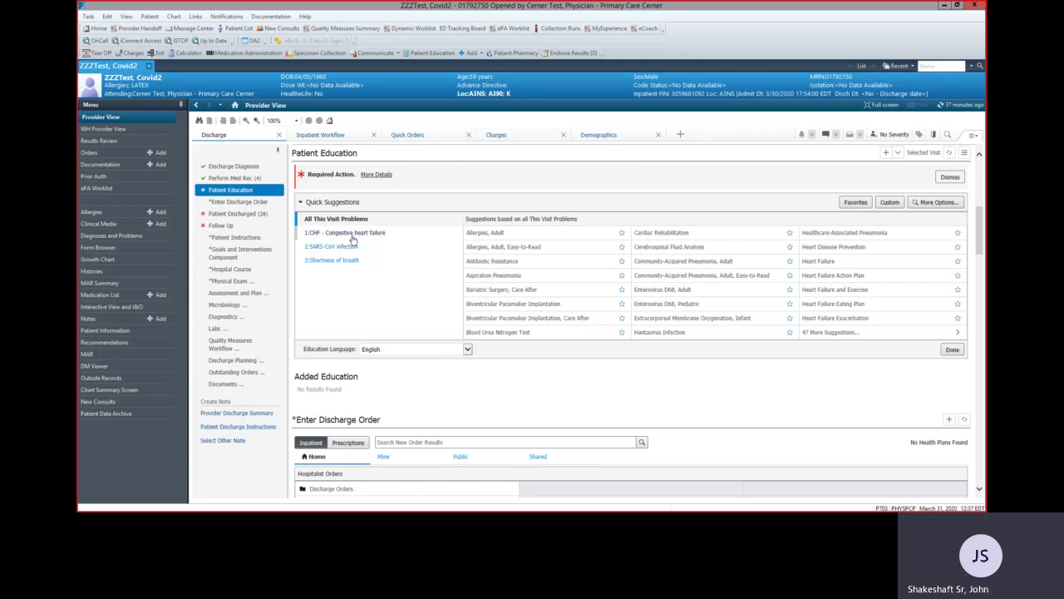
pyautogui.click(352, 237)
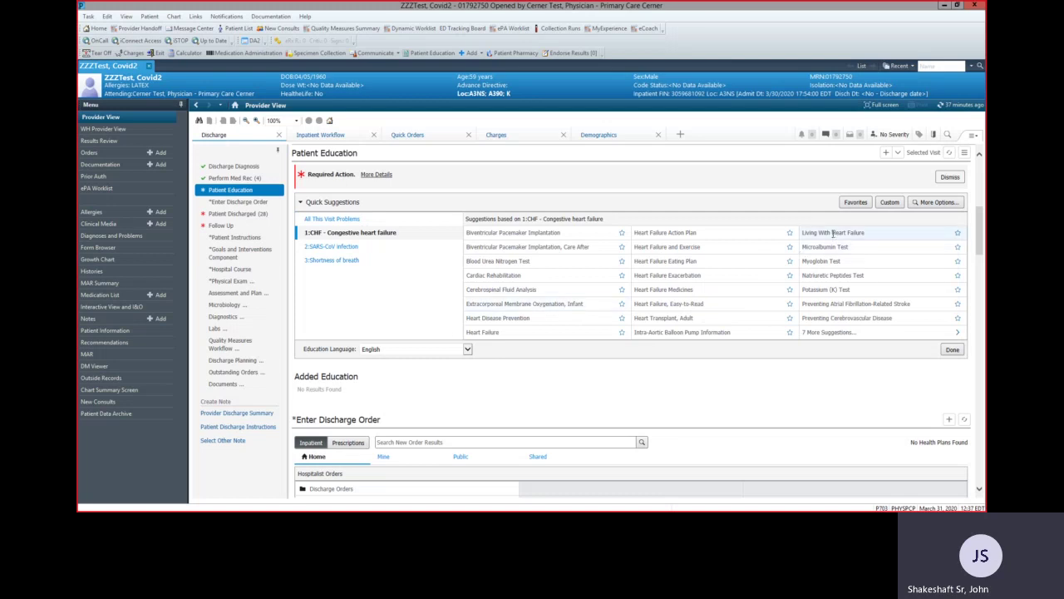
pyautogui.click(832, 232)
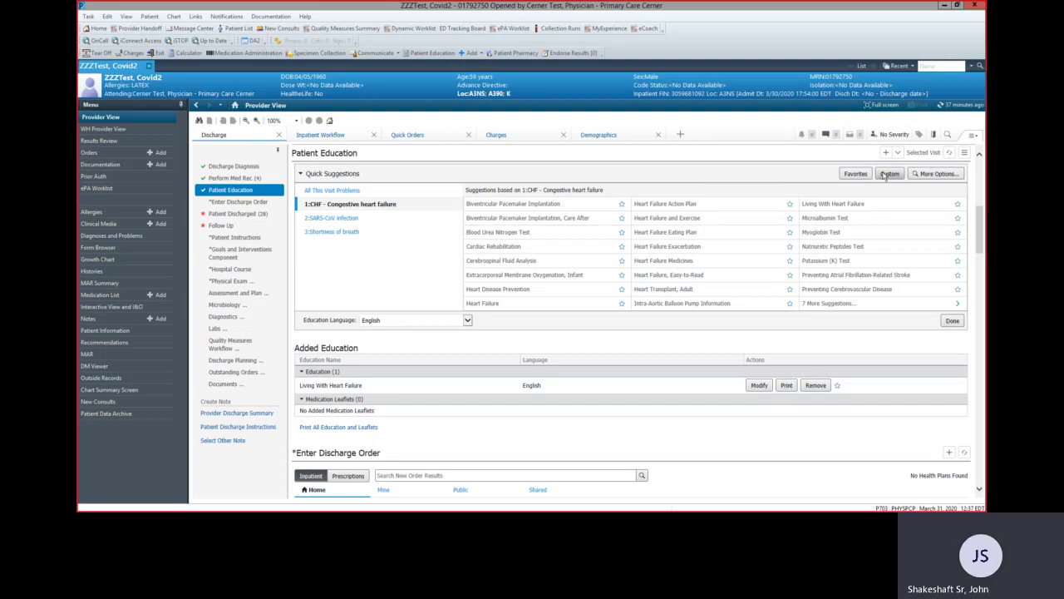
# Search the custom education content for "sit -to" and add the Sit-to-Stand Exercise handout.
pyautogui.click(888, 173)
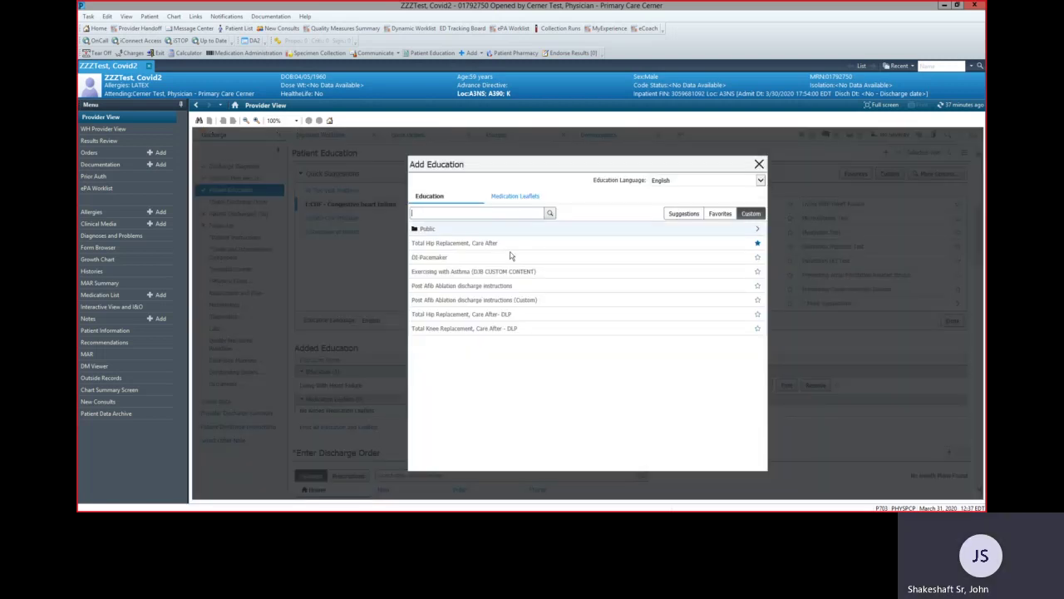
pyautogui.write('sit')
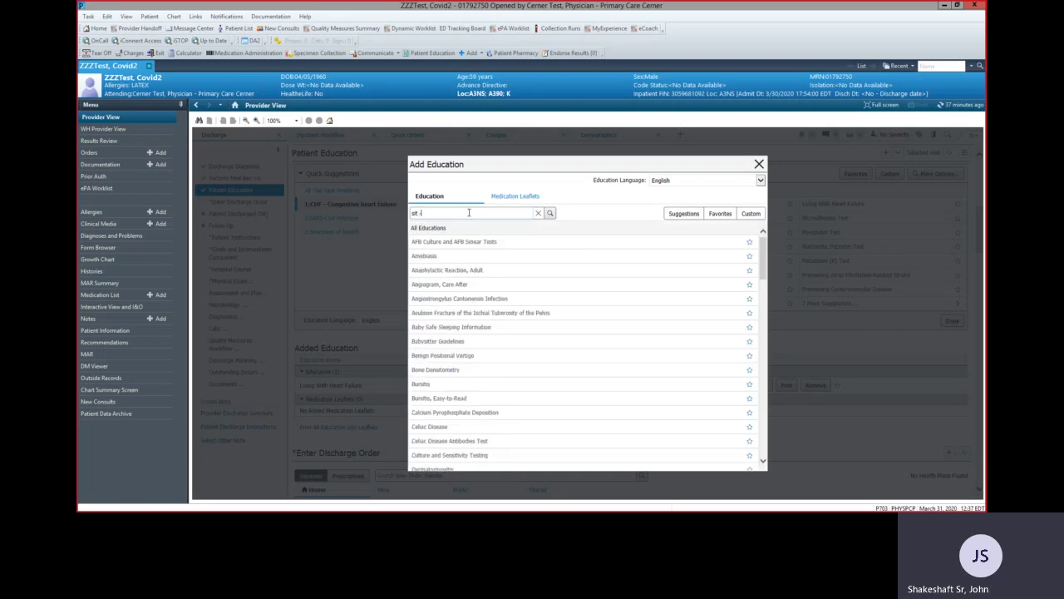
pyautogui.write(' -to')
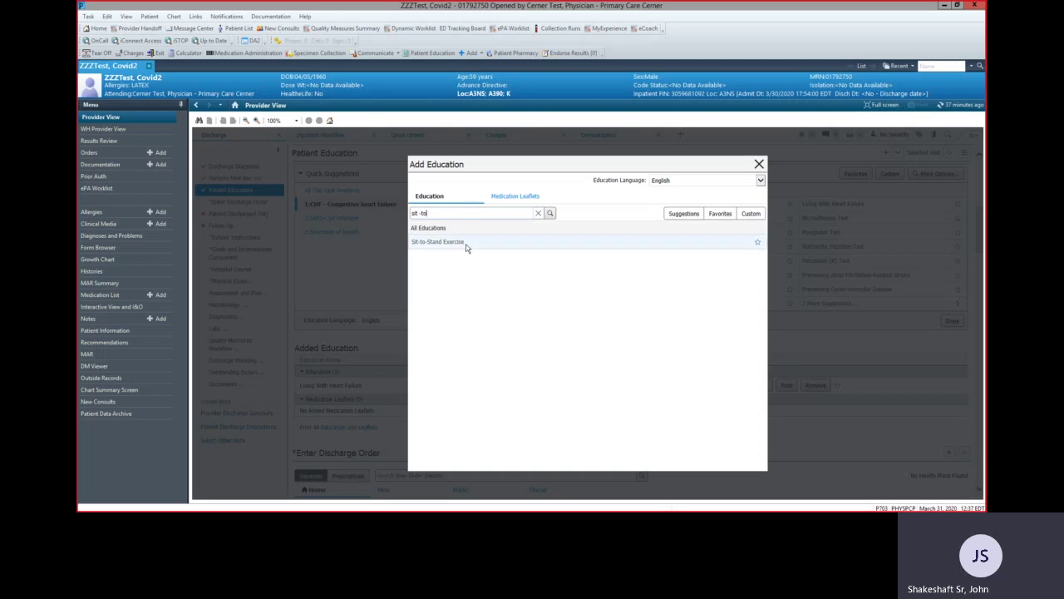
pyautogui.click(465, 244)
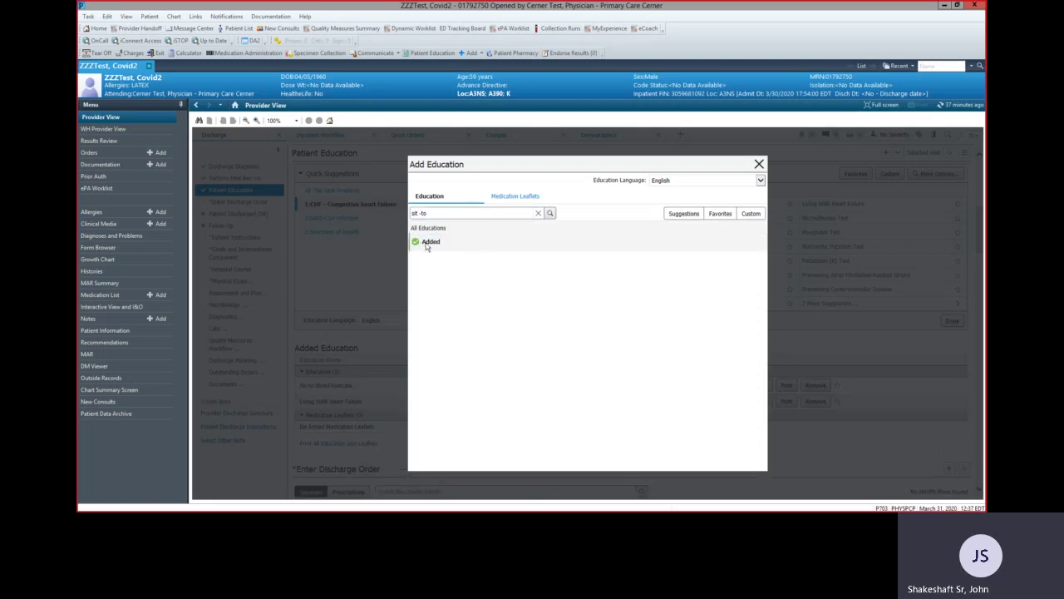
pyautogui.click(759, 165)
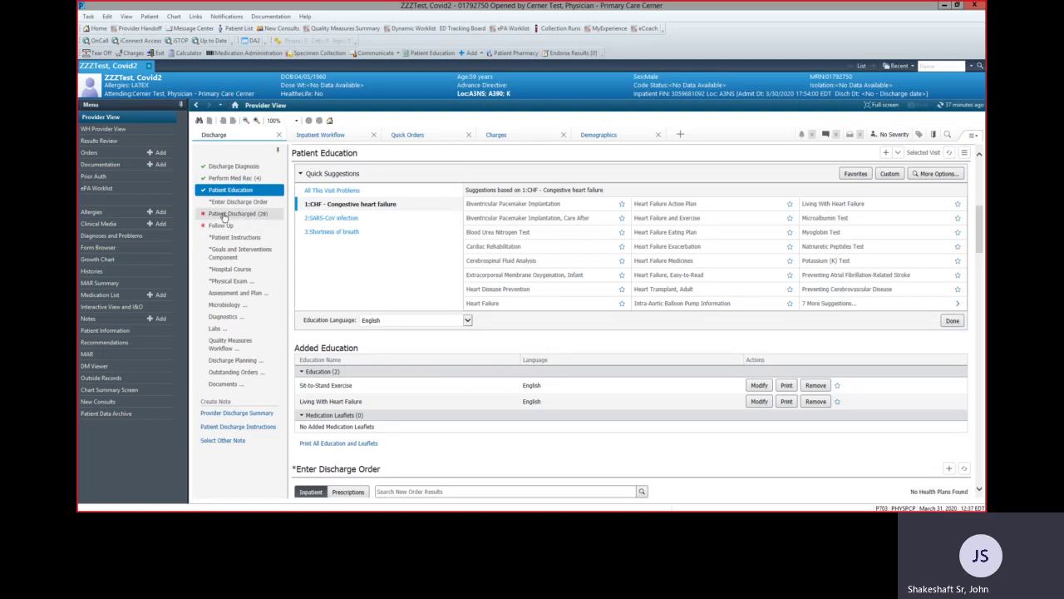
# Add a follow-up with primary care provider from the quick picks and save its time frame as within 2 to 4 weeks.
pyautogui.click(222, 215)
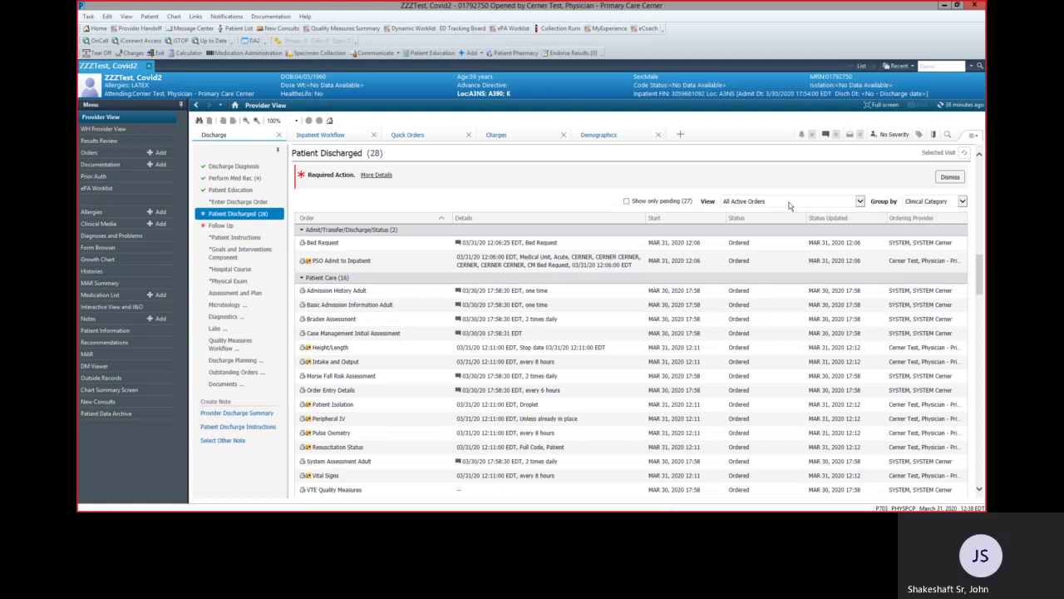
pyautogui.click(224, 229)
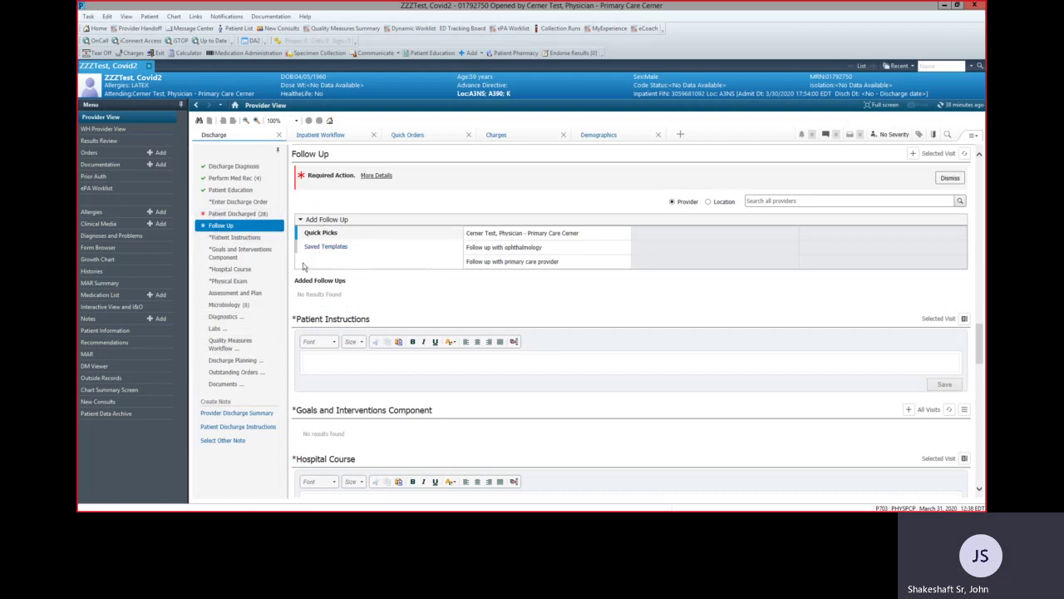
pyautogui.click(473, 263)
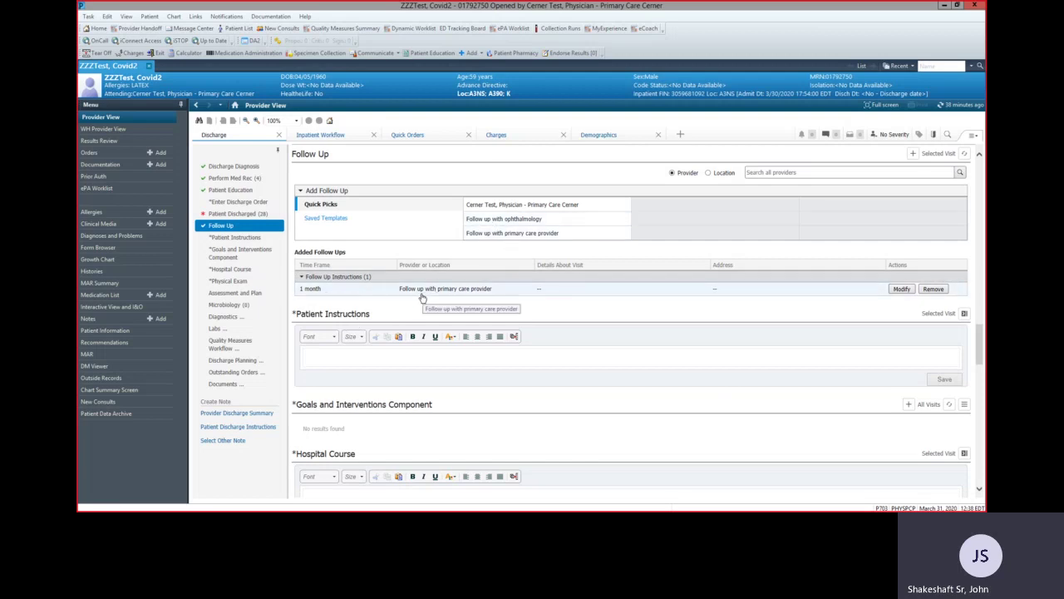
pyautogui.click(902, 288)
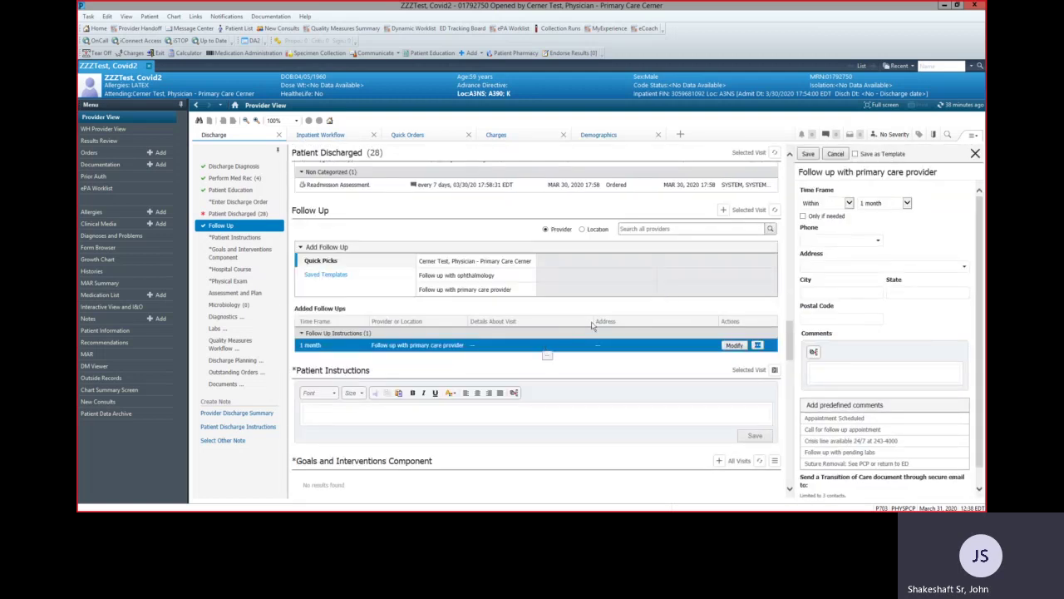
pyautogui.click(907, 203)
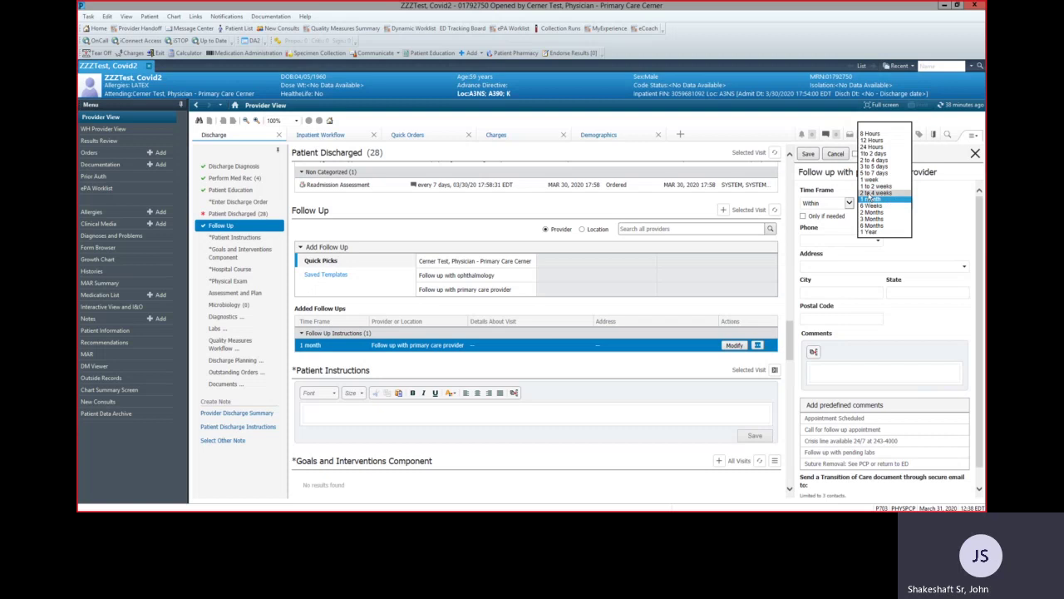
pyautogui.click(869, 193)
pyautogui.click(807, 156)
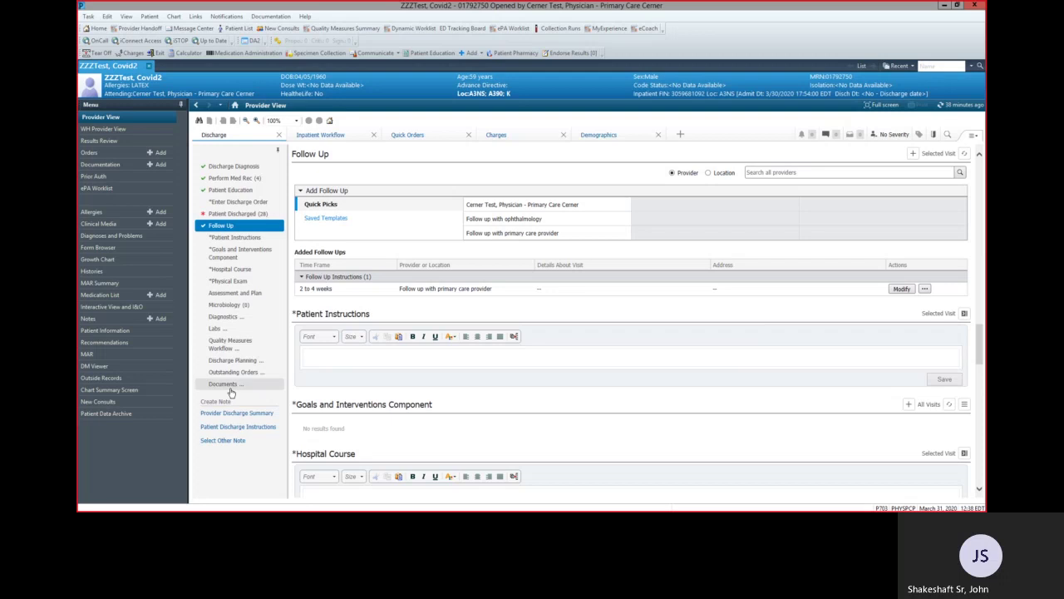
# Select the Discharge Orders plan from the Discharge Orders folder under Enter Discharge Order.
pyautogui.click(253, 203)
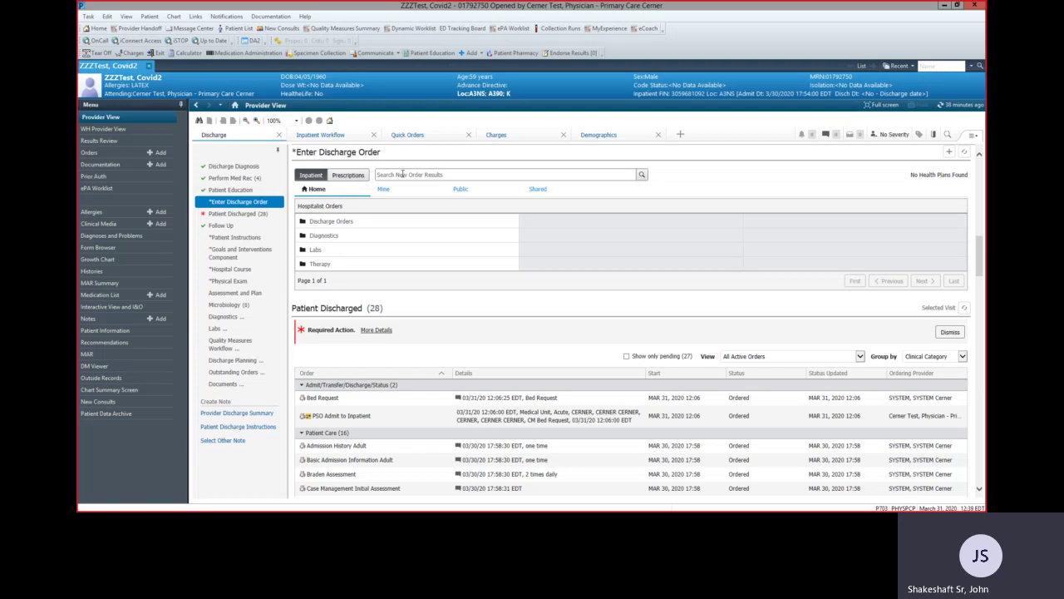
pyautogui.click(403, 173)
pyautogui.click(345, 221)
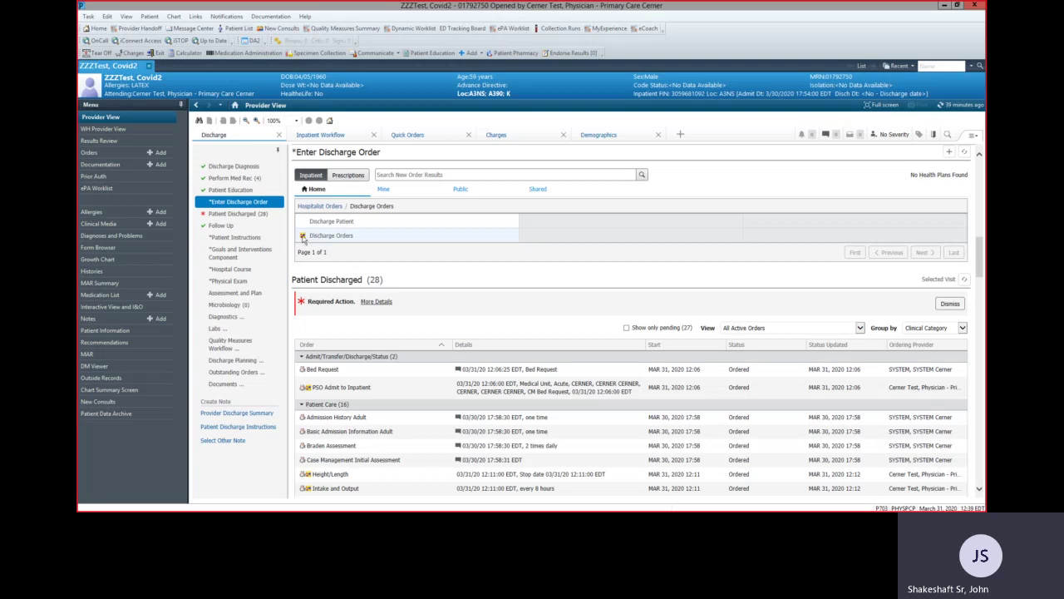
pyautogui.click(321, 237)
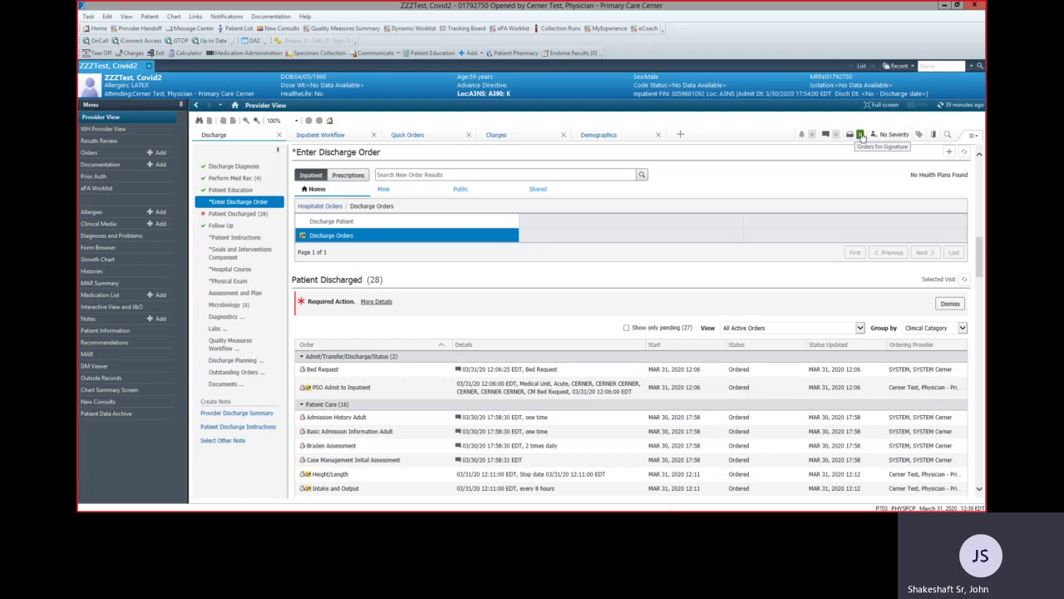
# Open the details of the unsigned Discharge Orders plan for modification and maximize the order window.
pyautogui.click(861, 135)
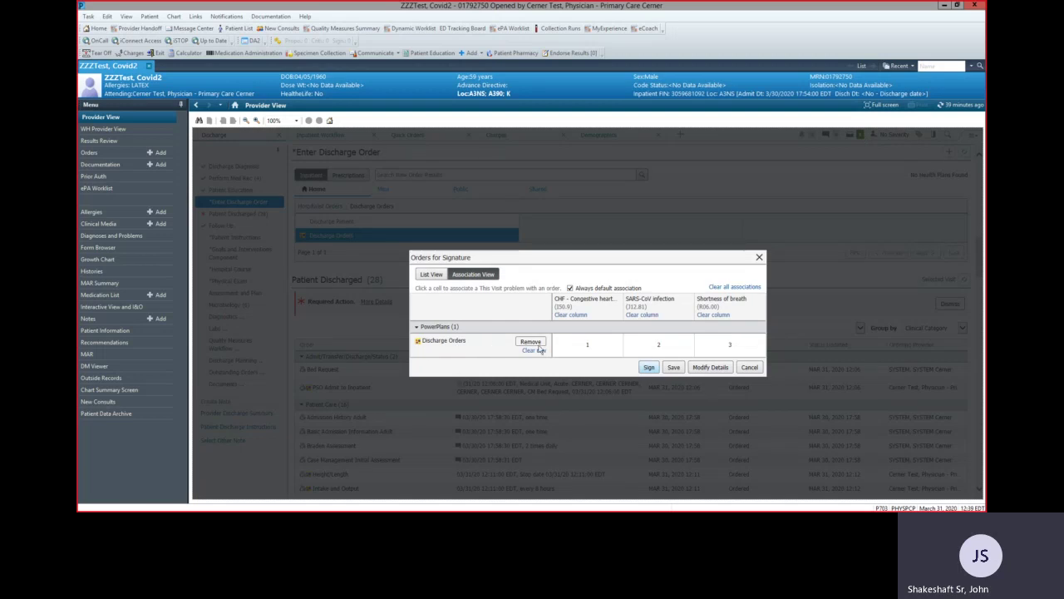
pyautogui.click(709, 368)
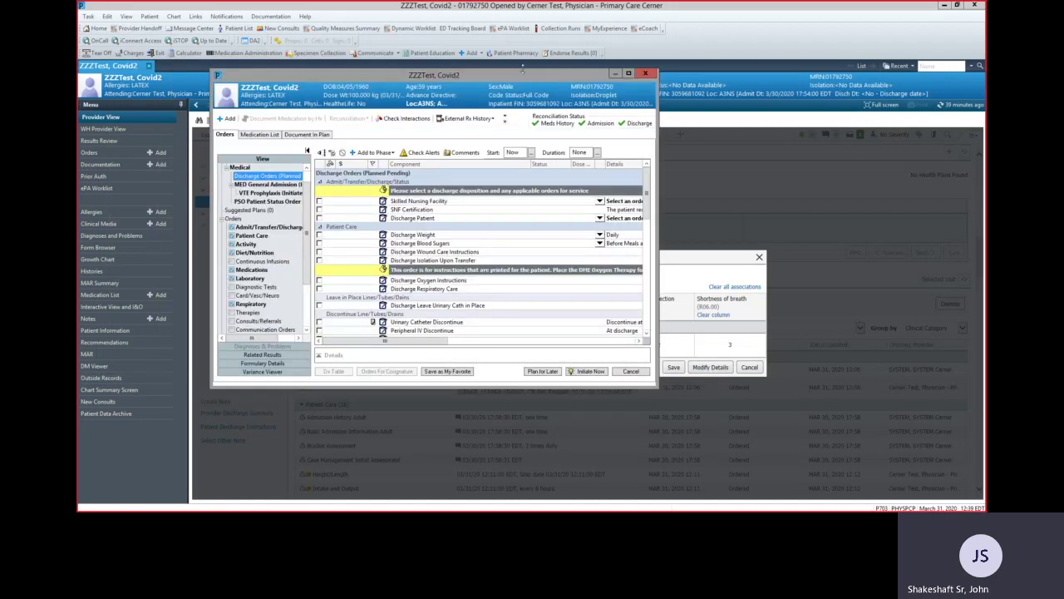
pyautogui.click(629, 74)
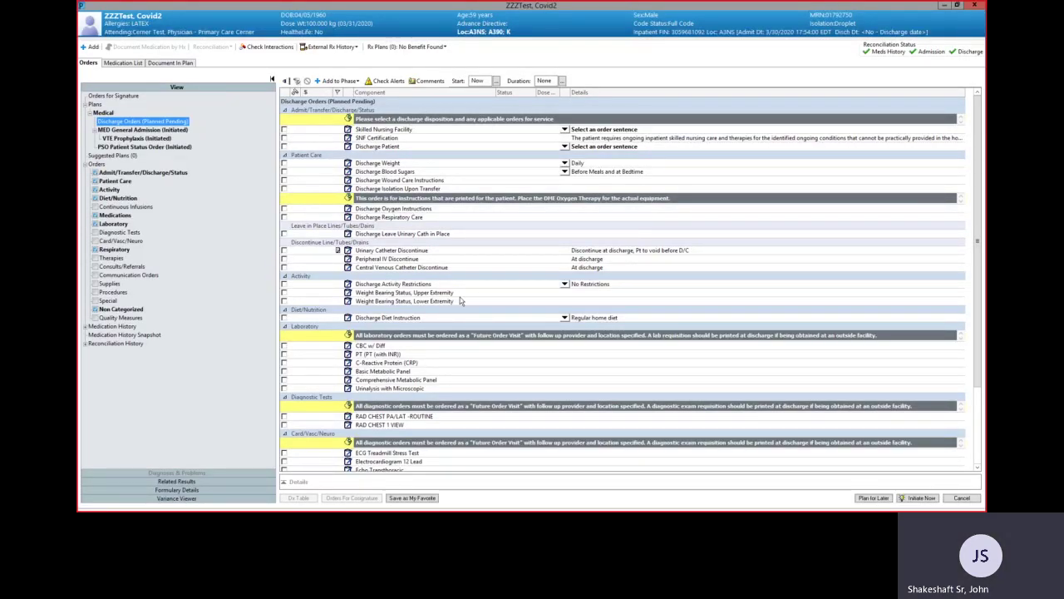
# Include the Discharge Patient order in the Discharge Orders plan with Home as the discharge destination.
pyautogui.click(284, 147)
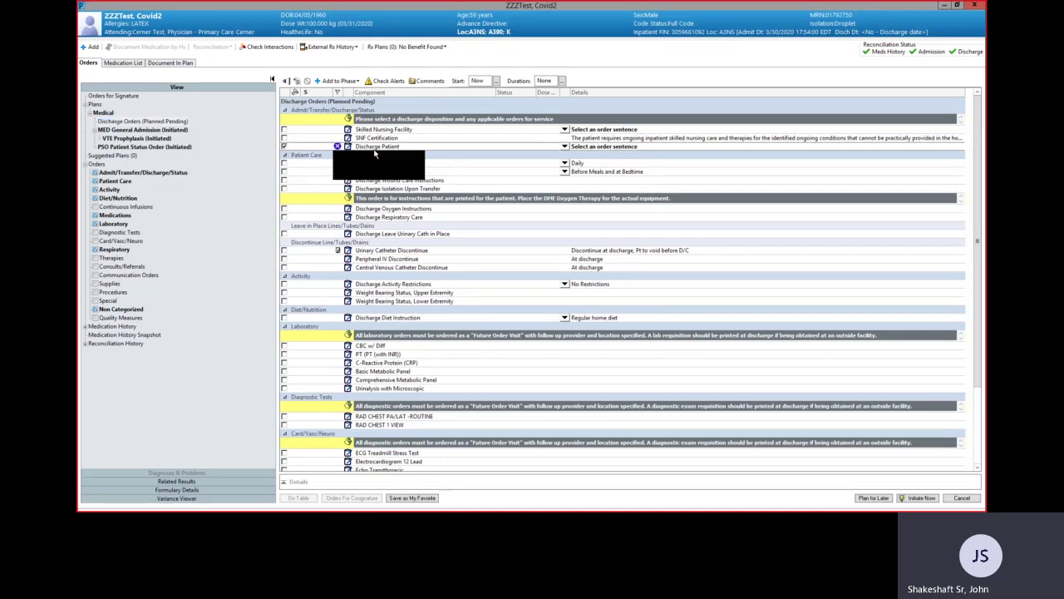
pyautogui.moveTo(338, 148)
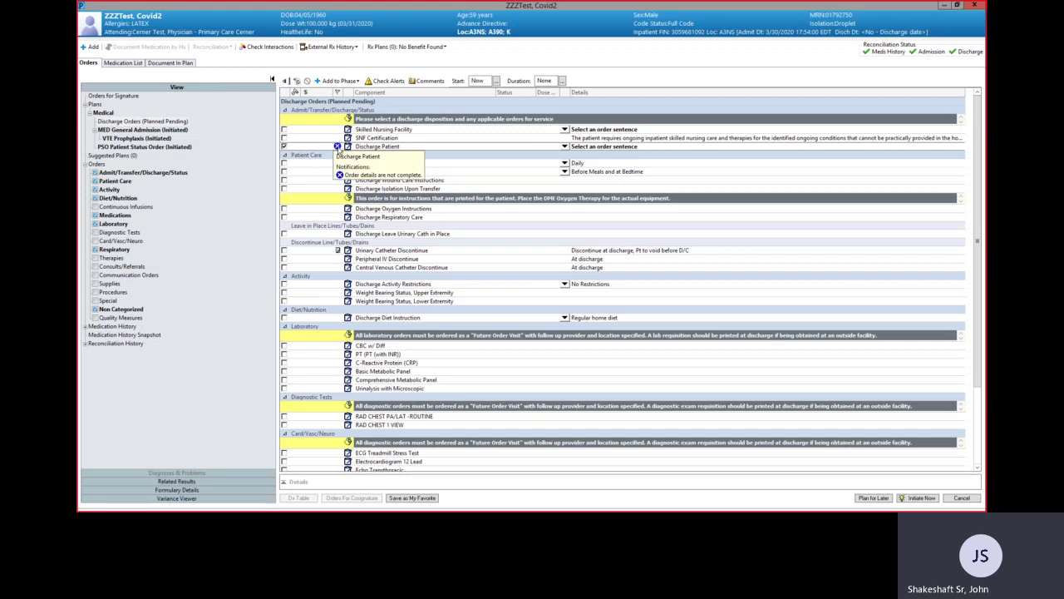
pyautogui.click(564, 148)
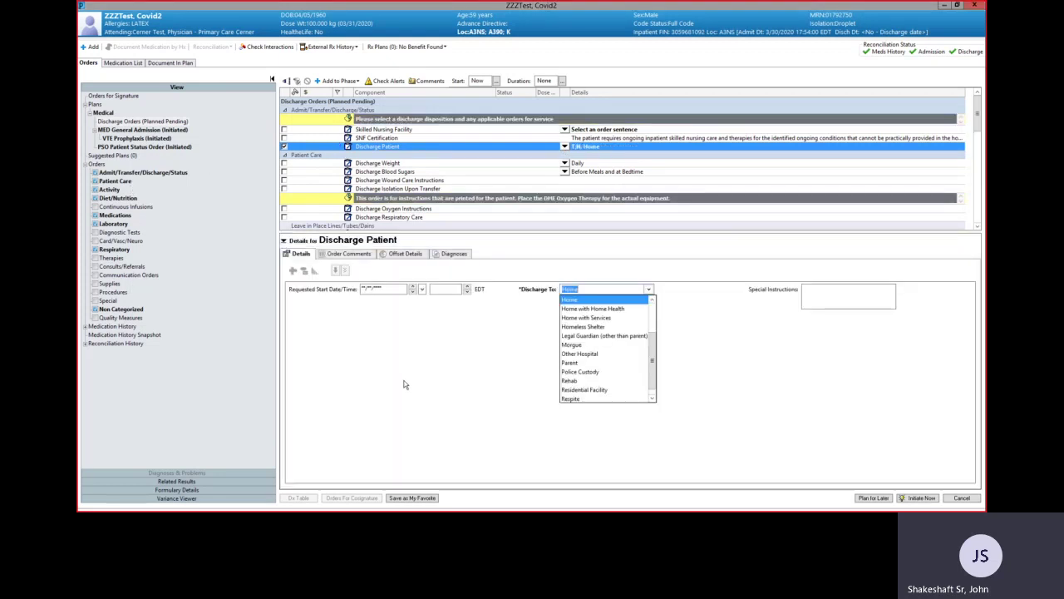
pyautogui.click(574, 300)
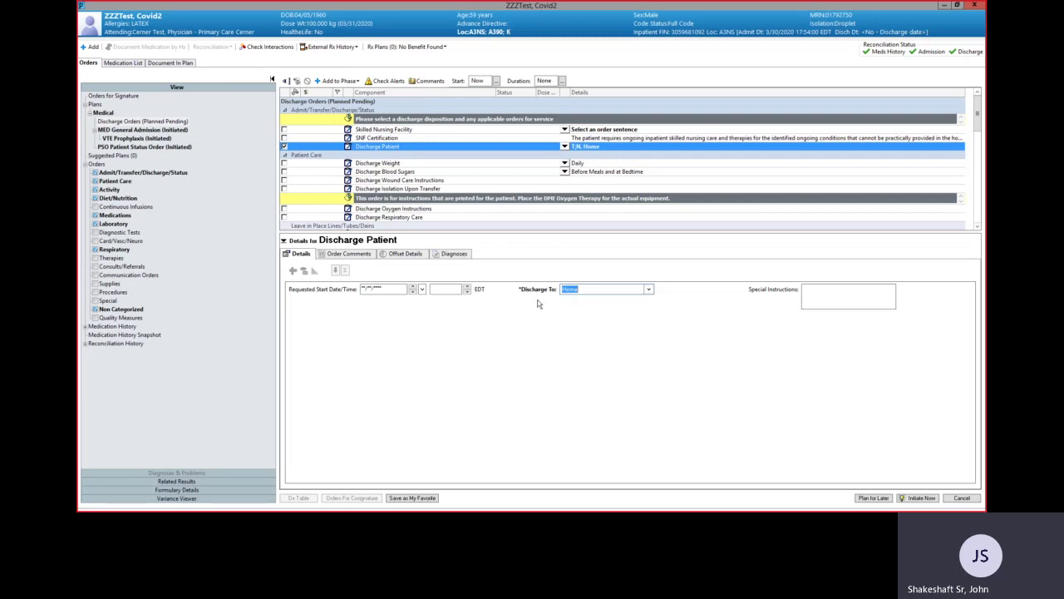
pyautogui.click(283, 241)
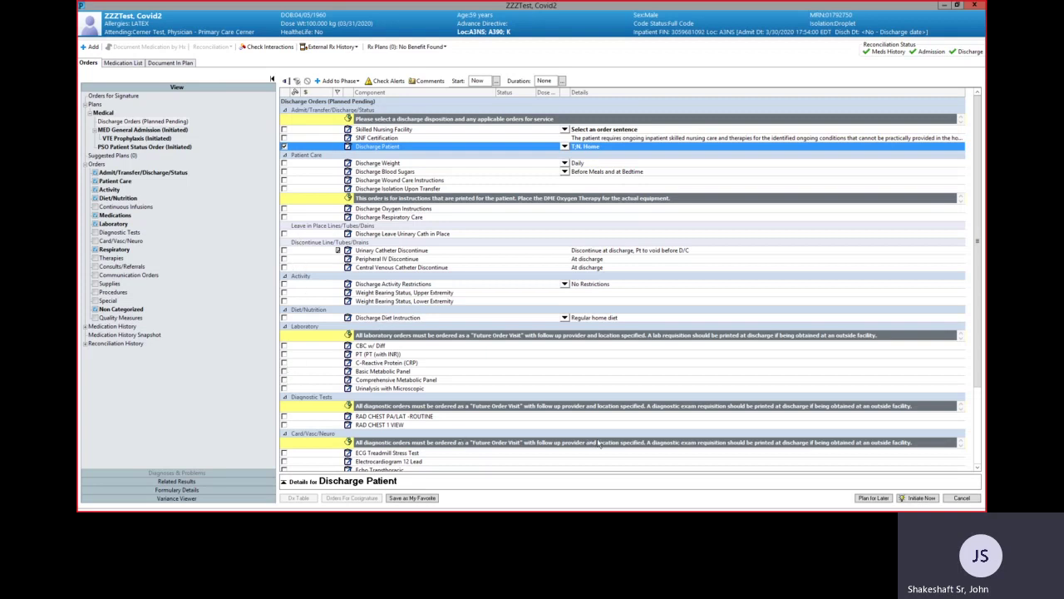
# Initiate the Discharge Orders plan immediately and sign its Discharge Patient and Nursing Communication orders.
pyautogui.moveTo(977, 372); pyautogui.dragTo(978, 453)
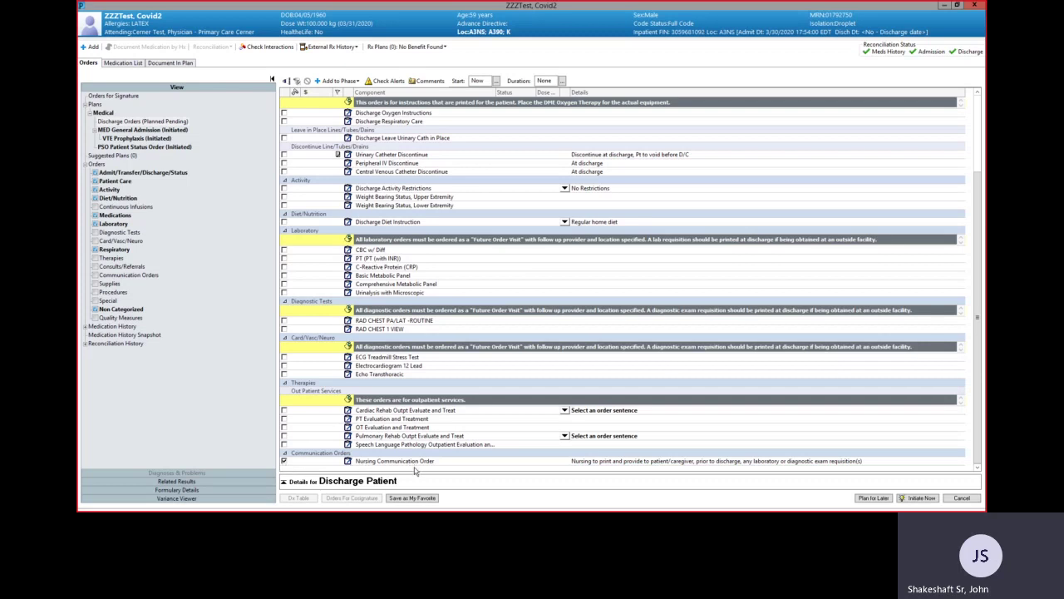
pyautogui.click(914, 502)
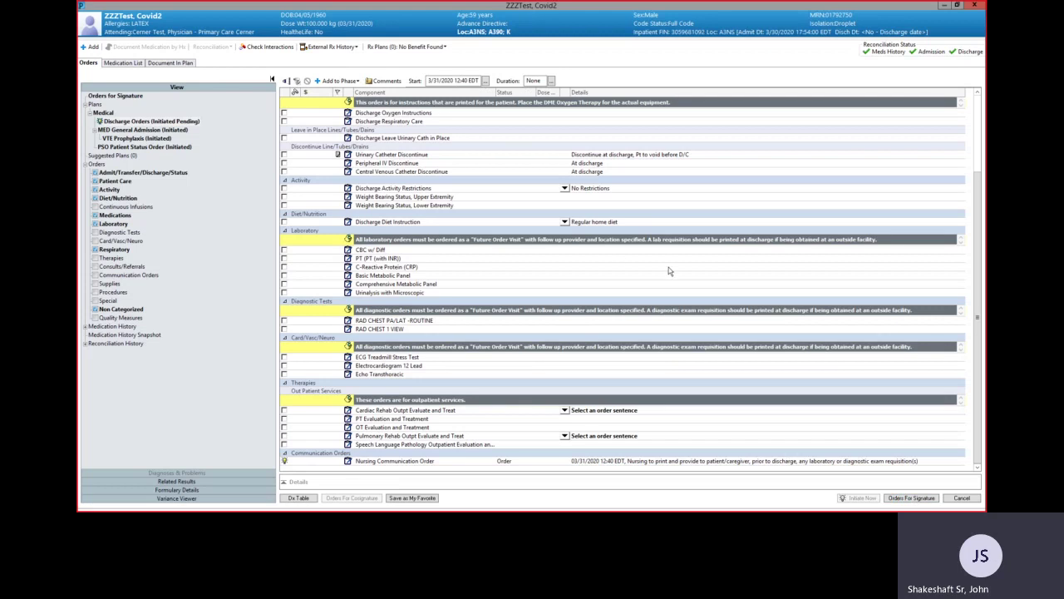
pyautogui.click(900, 498)
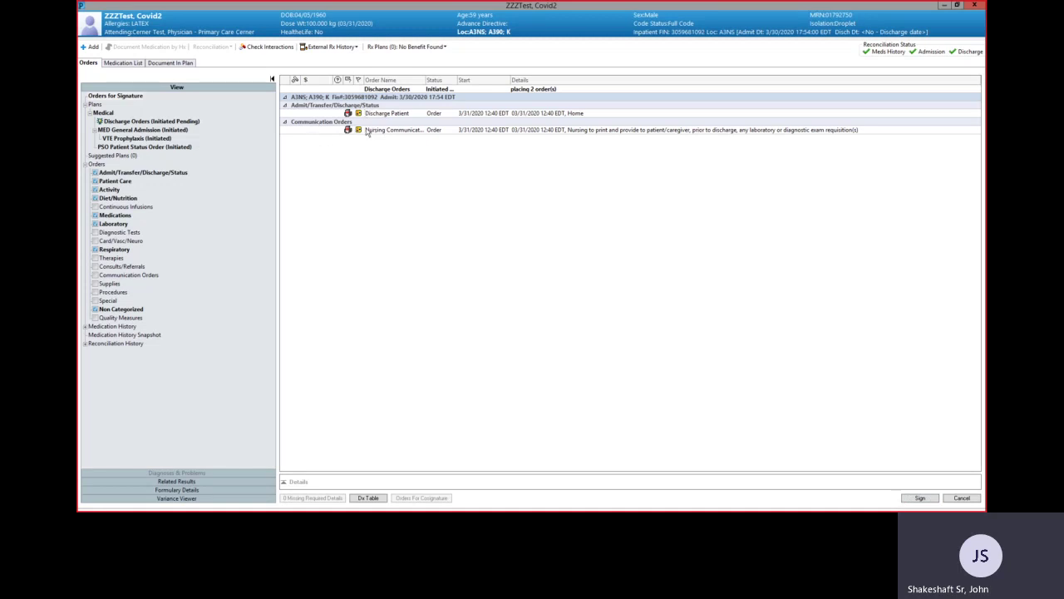
pyautogui.click(920, 497)
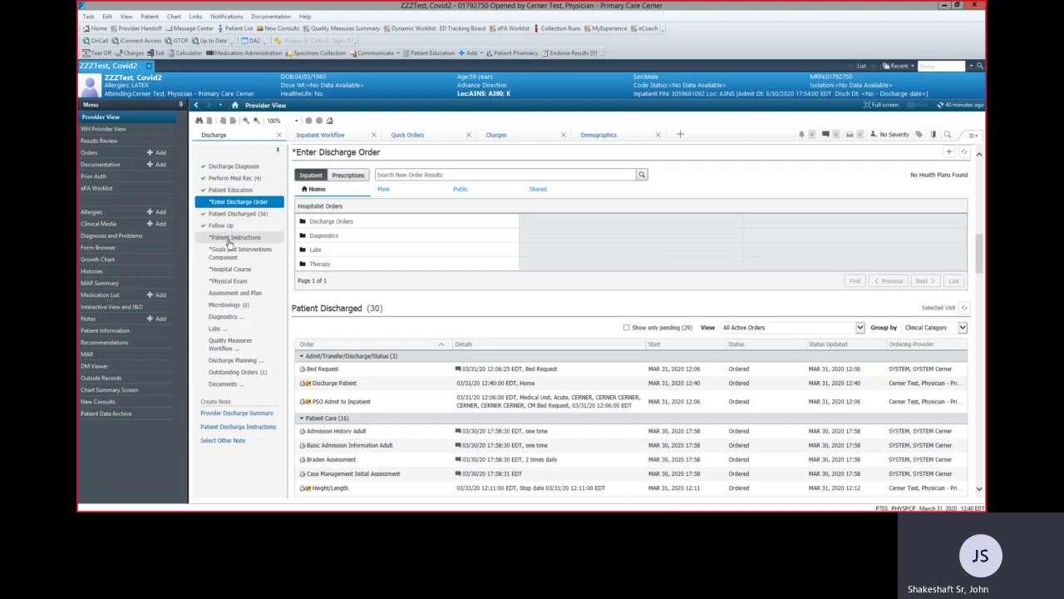
# Enter three lines in Hospital Course: "gyeue56uh6gu", "e5fg645ty" and "wrfr6t565".
pyautogui.click(225, 273)
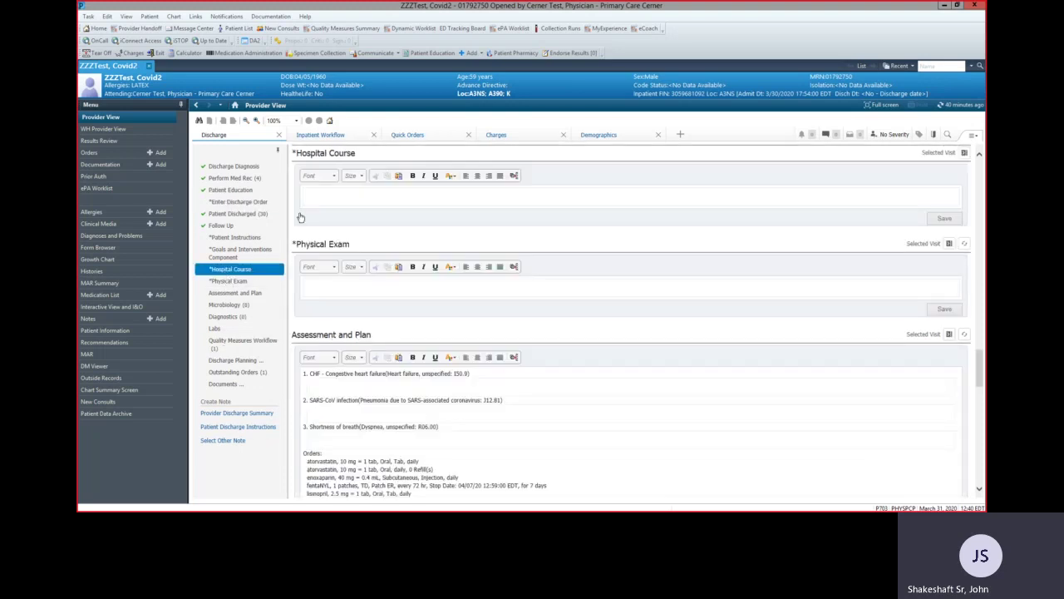
pyautogui.click(325, 196)
pyautogui.write('gyeua56uh6gu')
pyautogui.press('Return')
pyautogui.write('e5fg645ty')
pyautogui.press('Return')
pyautogui.write('wrf6t565')
# Insert the .PENormal auto-text into the Physical Exam section.
pyautogui.click(335, 304)
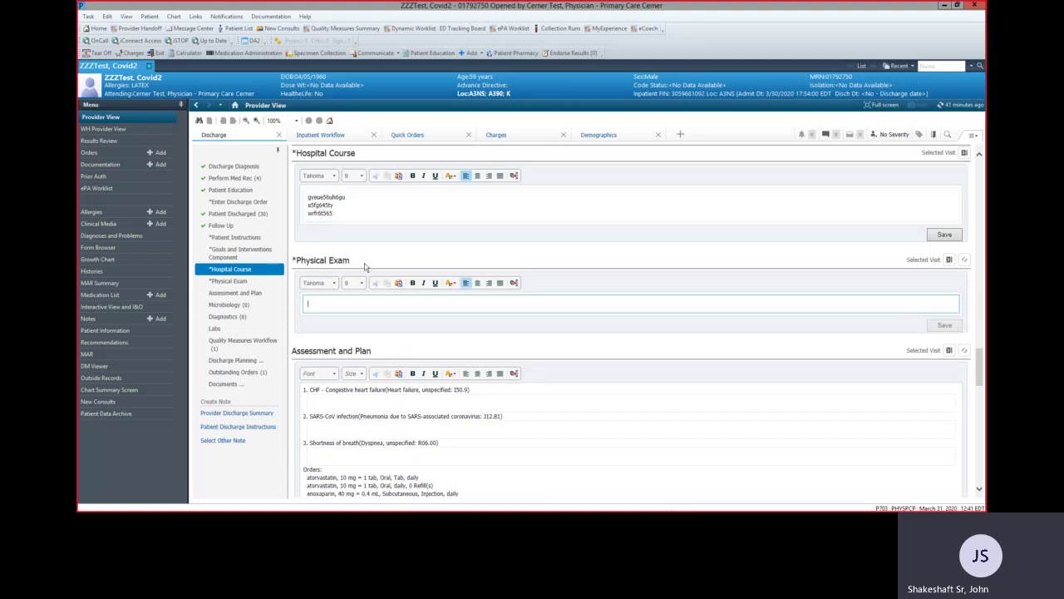
pyautogui.write('.')
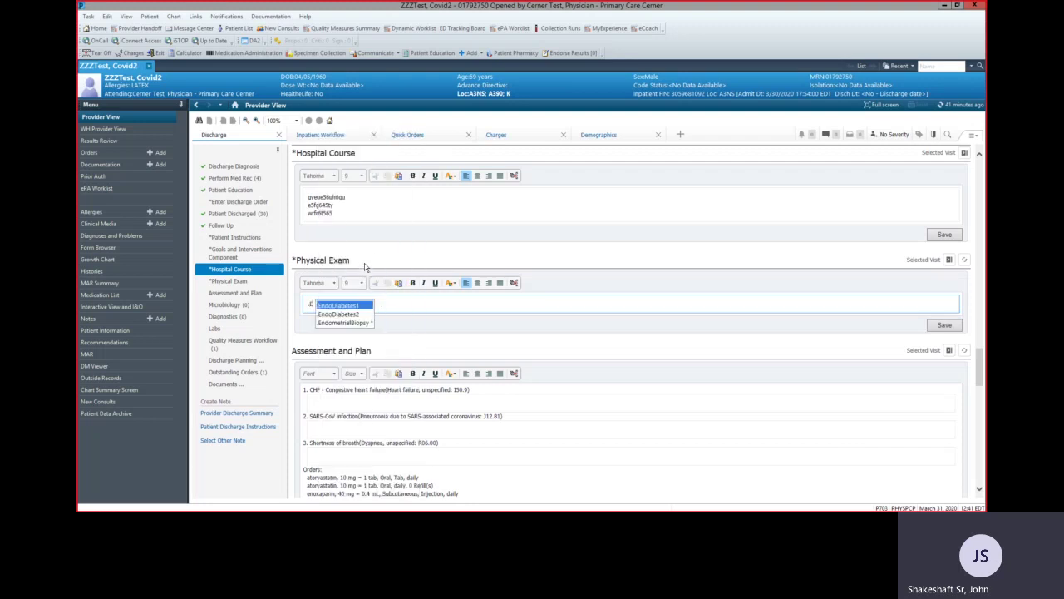
pyautogui.write('pe')
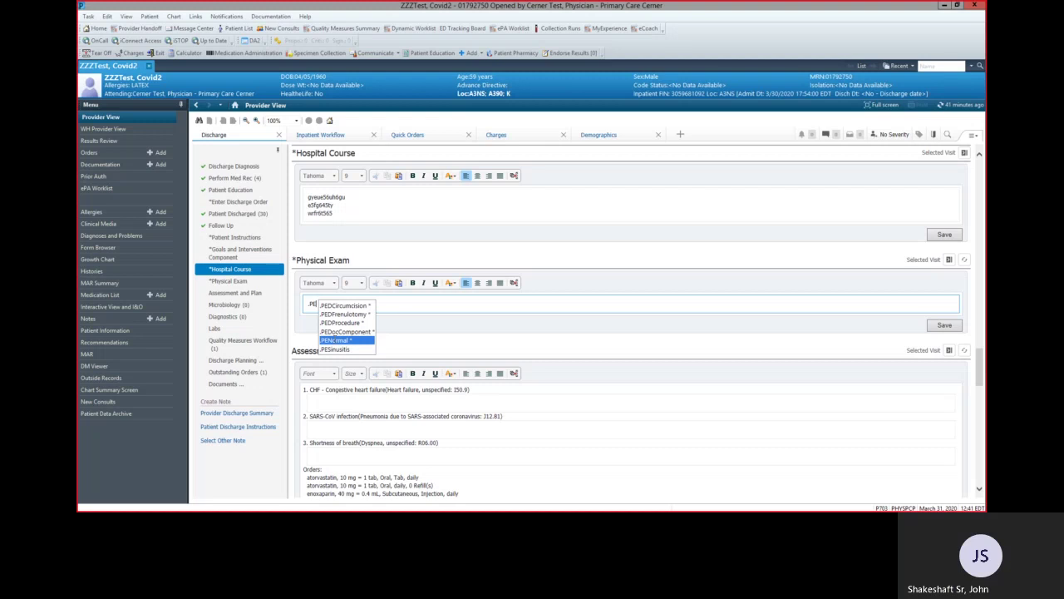
pyautogui.click(336, 340)
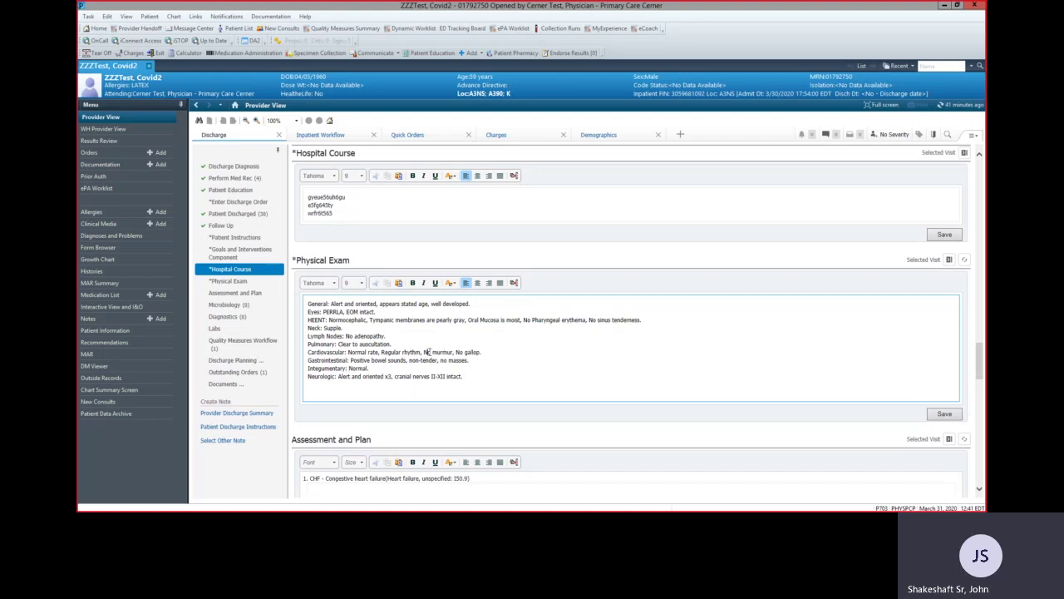
# Edit the Cardiovascular line of the Physical Exam so the murmur finding reads "yes murmur".
pyautogui.press('BackSpace')
pyautogui.press('BackSpace')
pyautogui.write('ye')
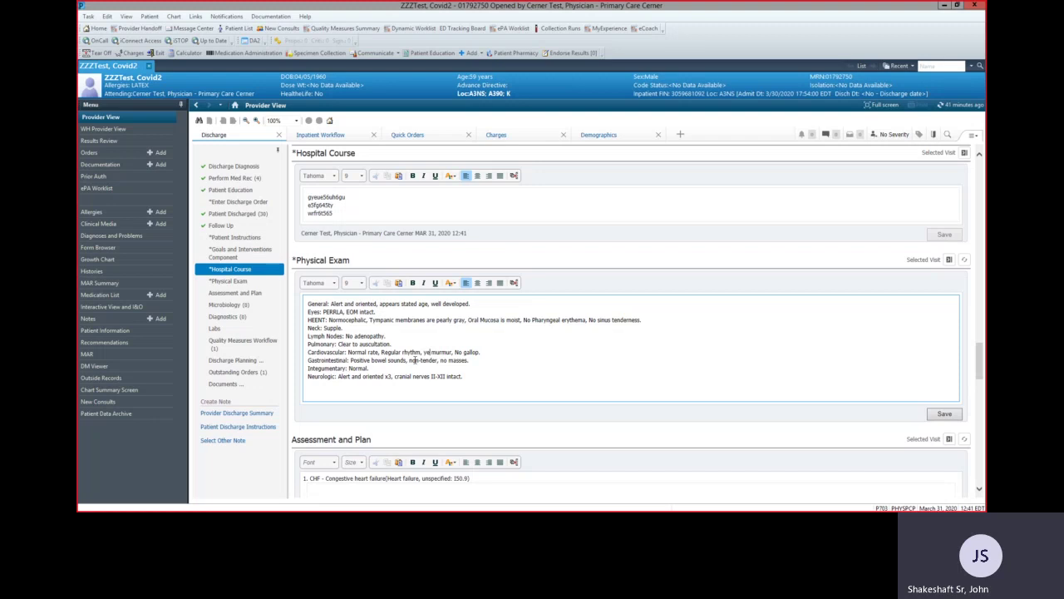
pyautogui.write('s')
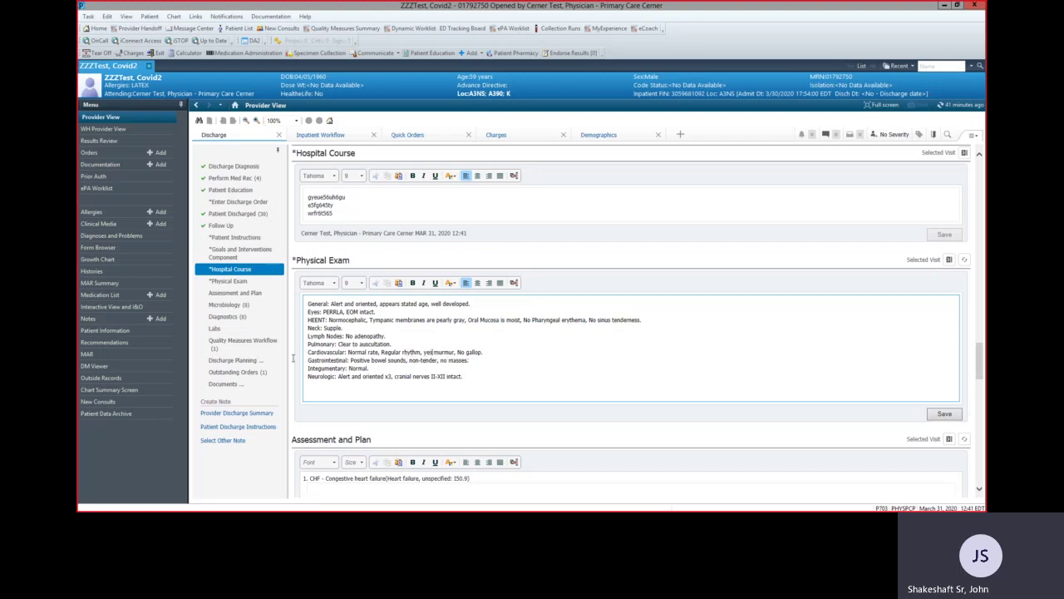
# Create a Provider Discharge Summary note and review its content through the Physical Exam section.
pyautogui.click(218, 328)
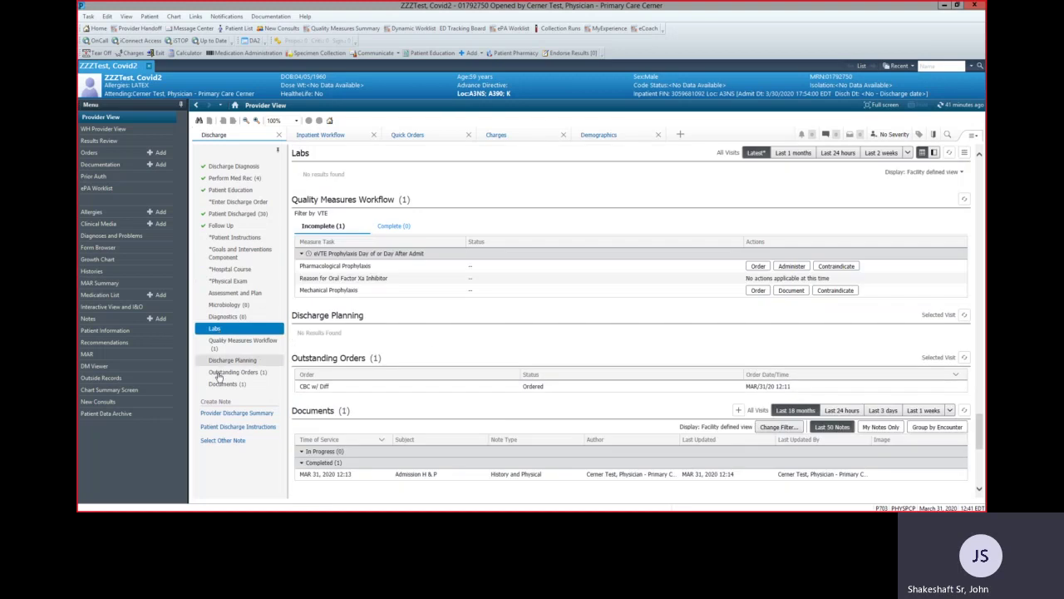
pyautogui.click(237, 413)
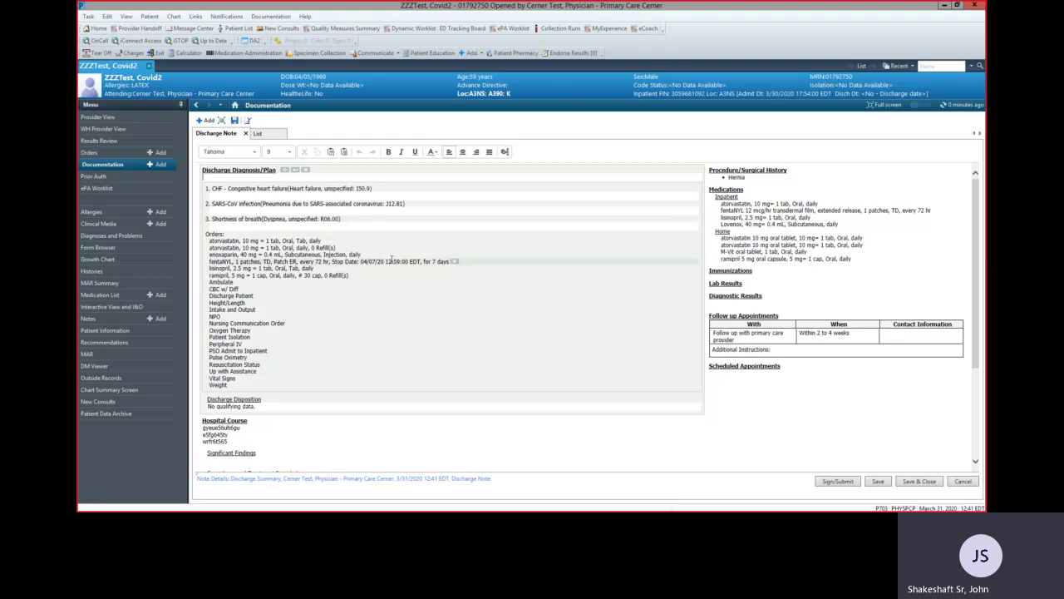
pyautogui.scroll(-3, 389, 264)
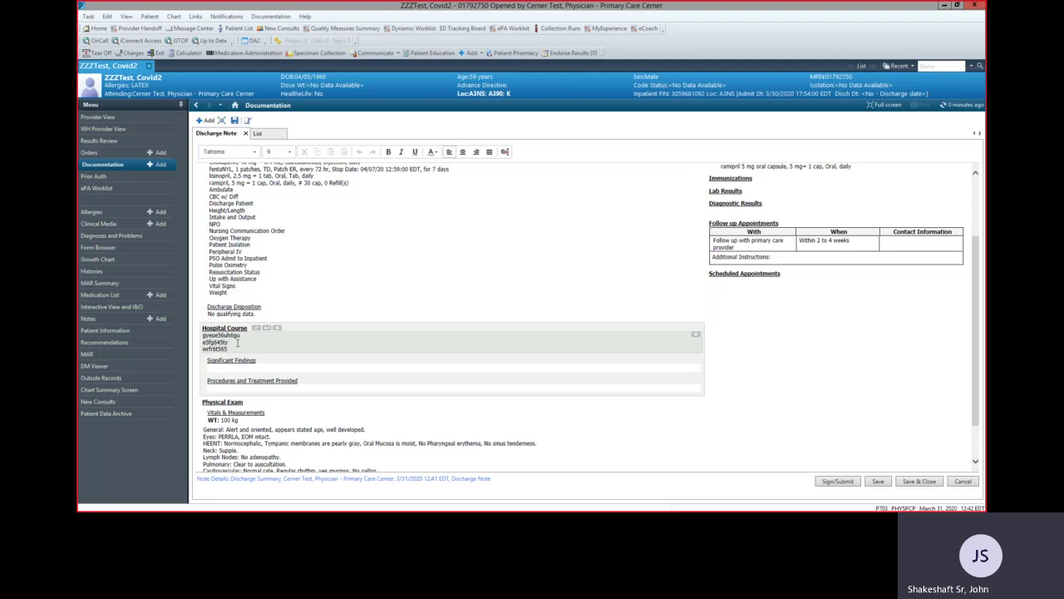
pyautogui.scroll(-2, 237, 342)
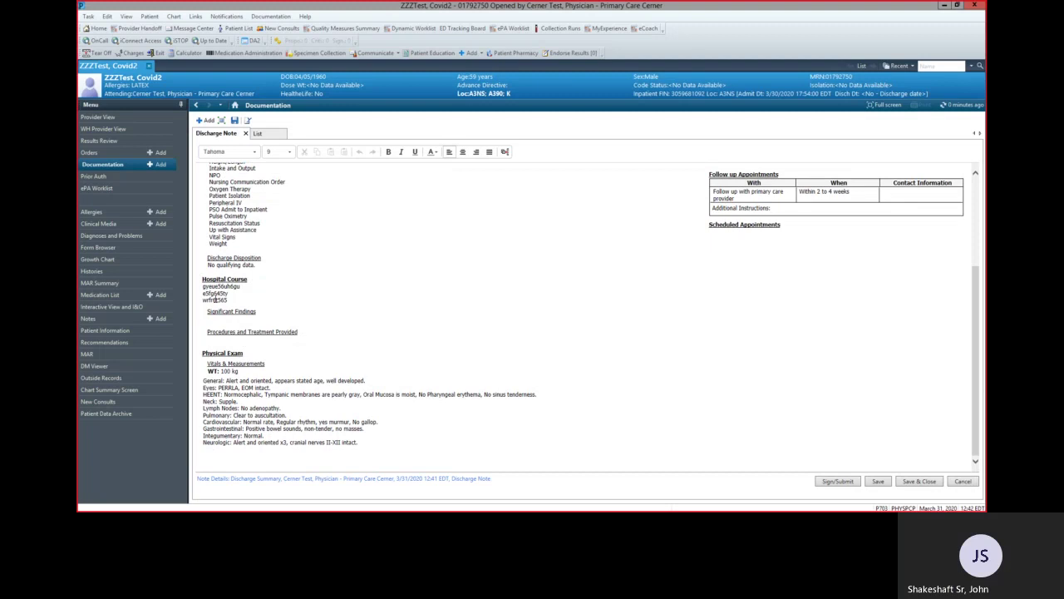
# Enter "gy6hutututu" and "5g76uy6" on two lines under Significant Findings in the discharge note.
pyautogui.click(229, 320)
pyautogui.write('gy6hutututu')
pyautogui.press('Return')
pyautogui.write('5g76uv6')
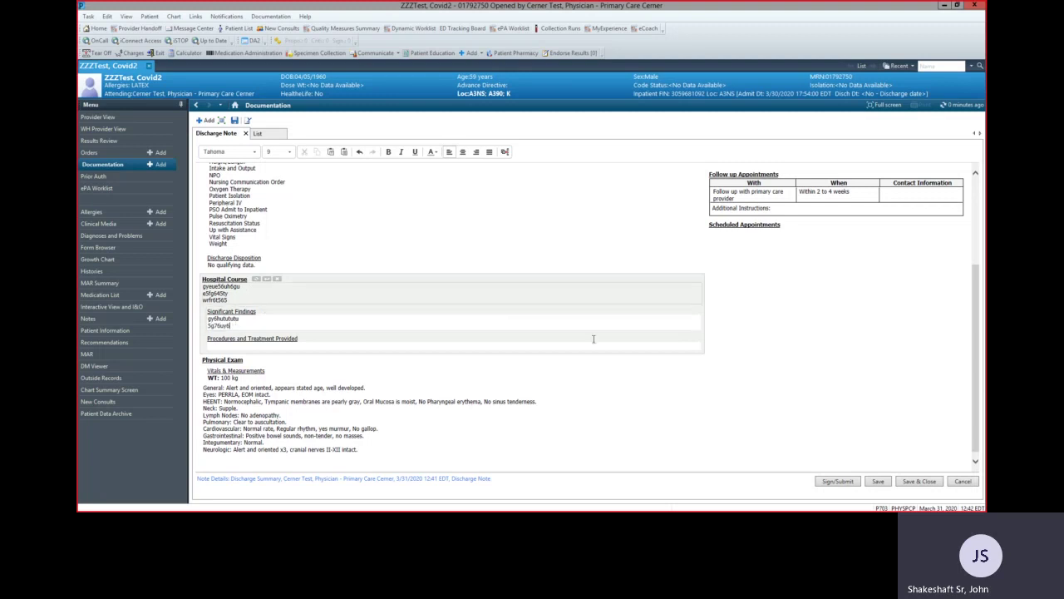
pyautogui.click(763, 449)
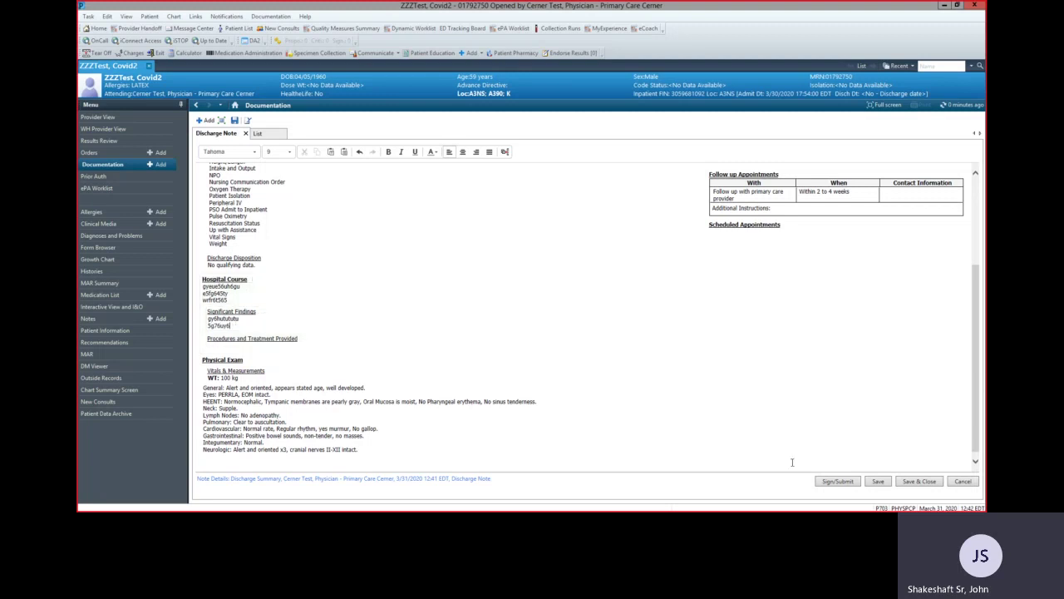
# Sign and submit the Discharge Note as type Discharge Summary, then minimize the chart window.
pyautogui.click(831, 482)
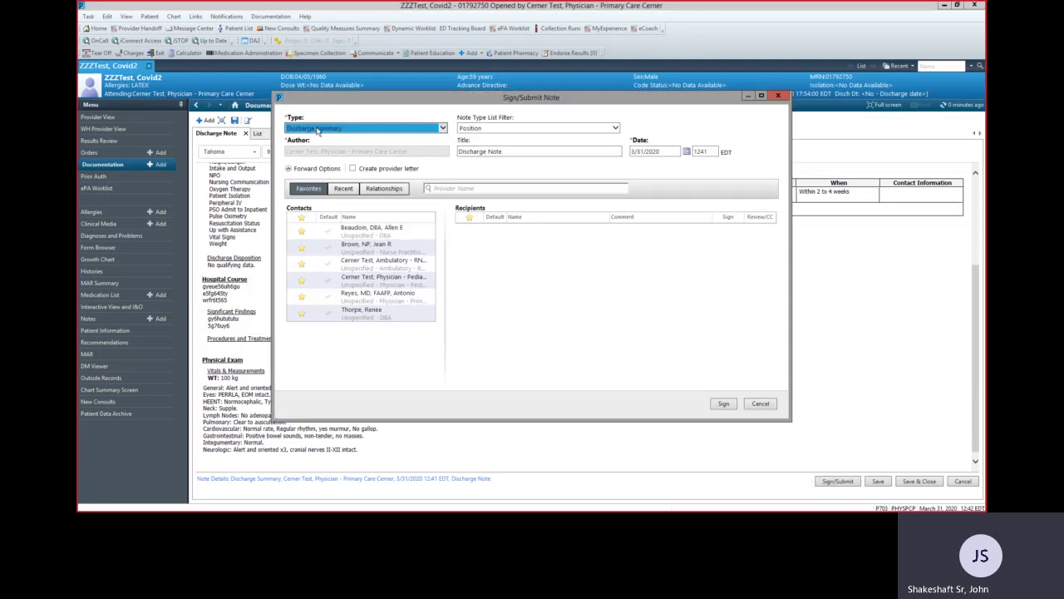
pyautogui.click(723, 404)
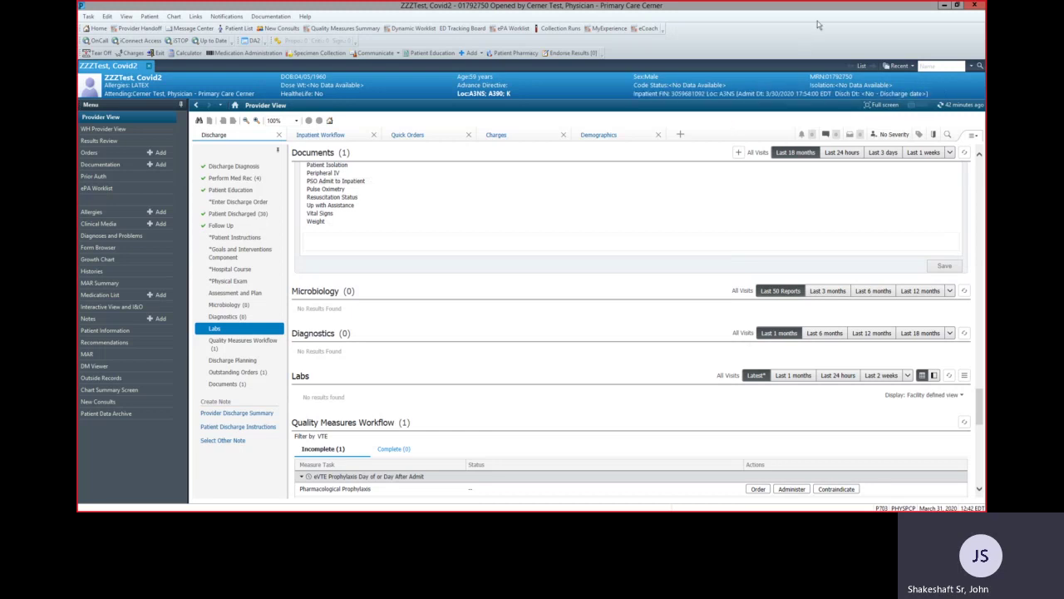
pyautogui.click(943, 5)
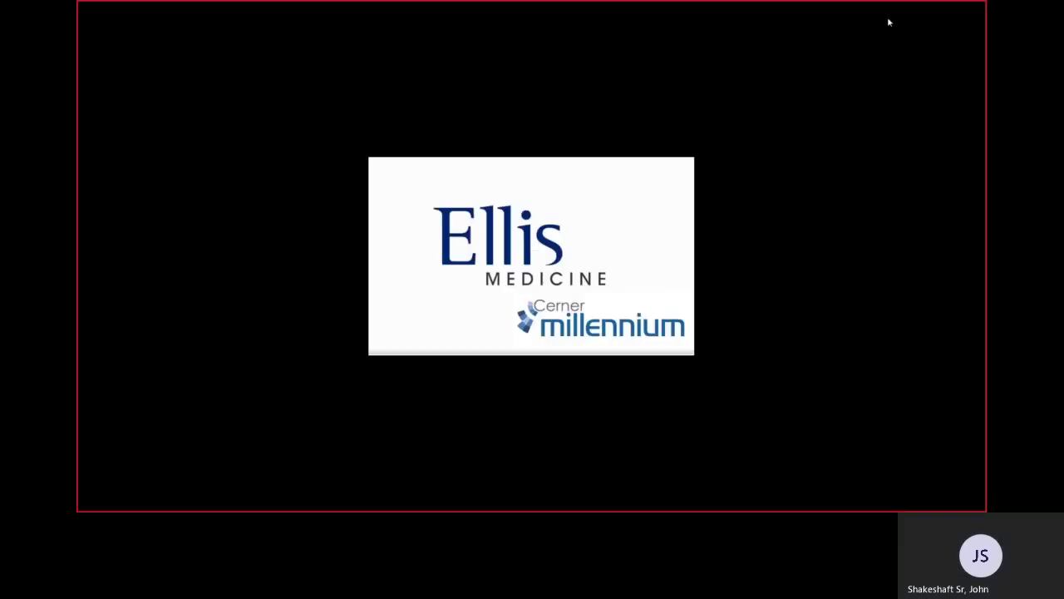